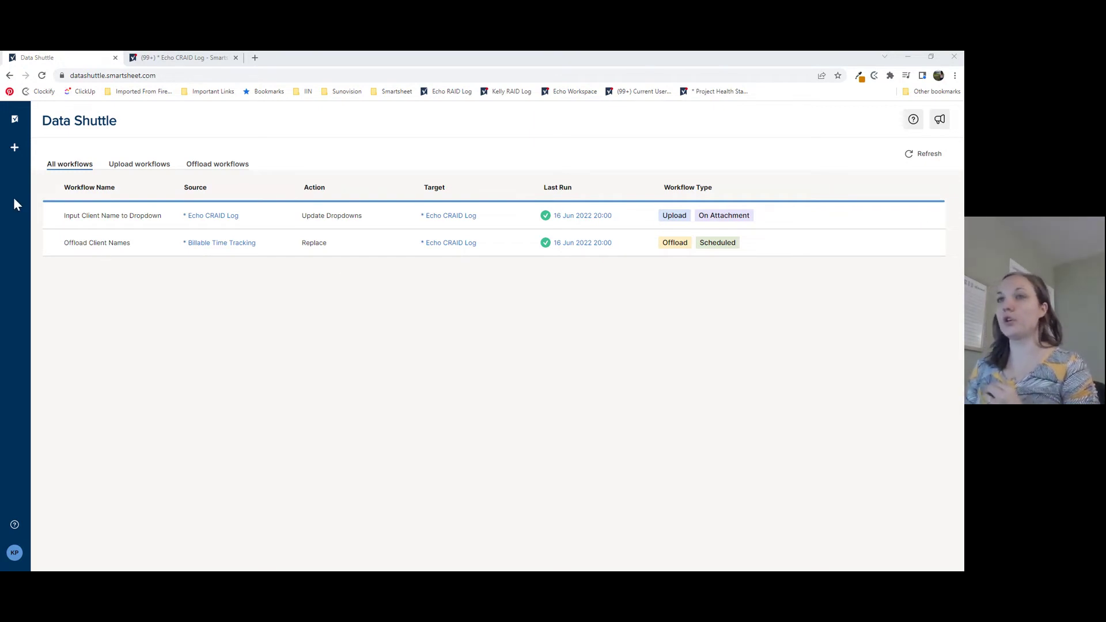
# Step: Abandon a new Offload Data workflow, then bring up the Offload Client Names workflow's options menu
pyautogui.click(15, 149)
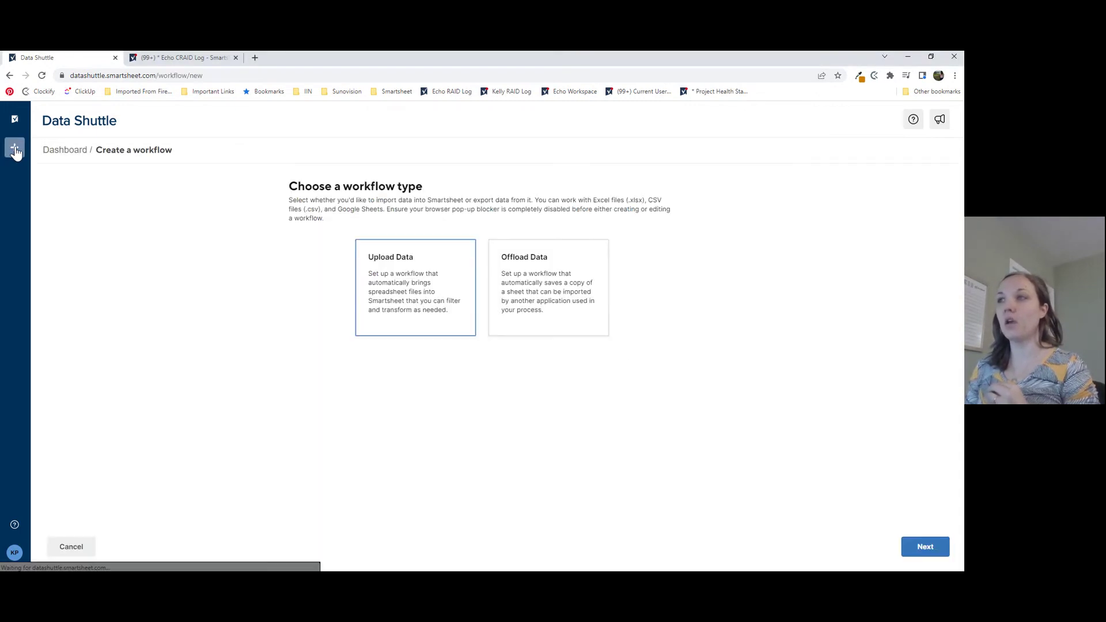
pyautogui.click(565, 276)
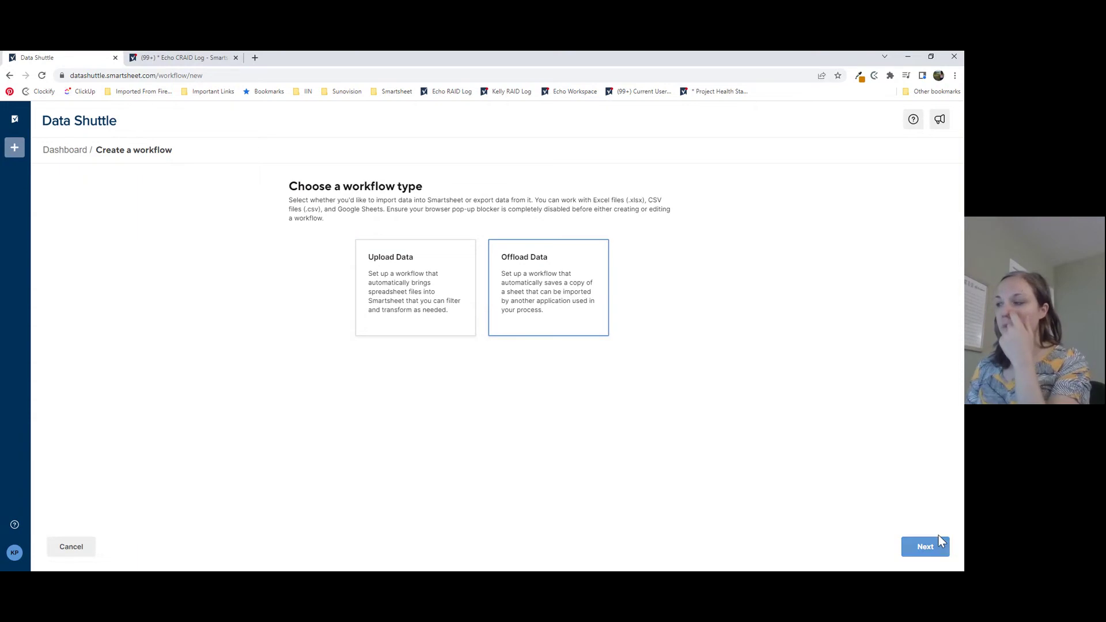
pyautogui.click(80, 551)
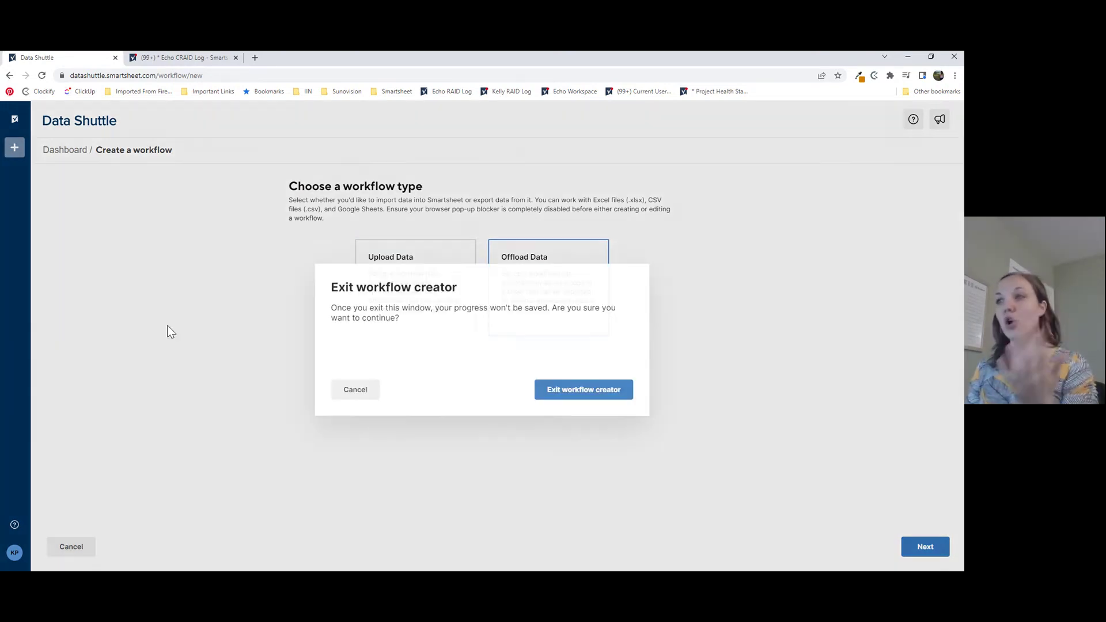
pyautogui.click(581, 389)
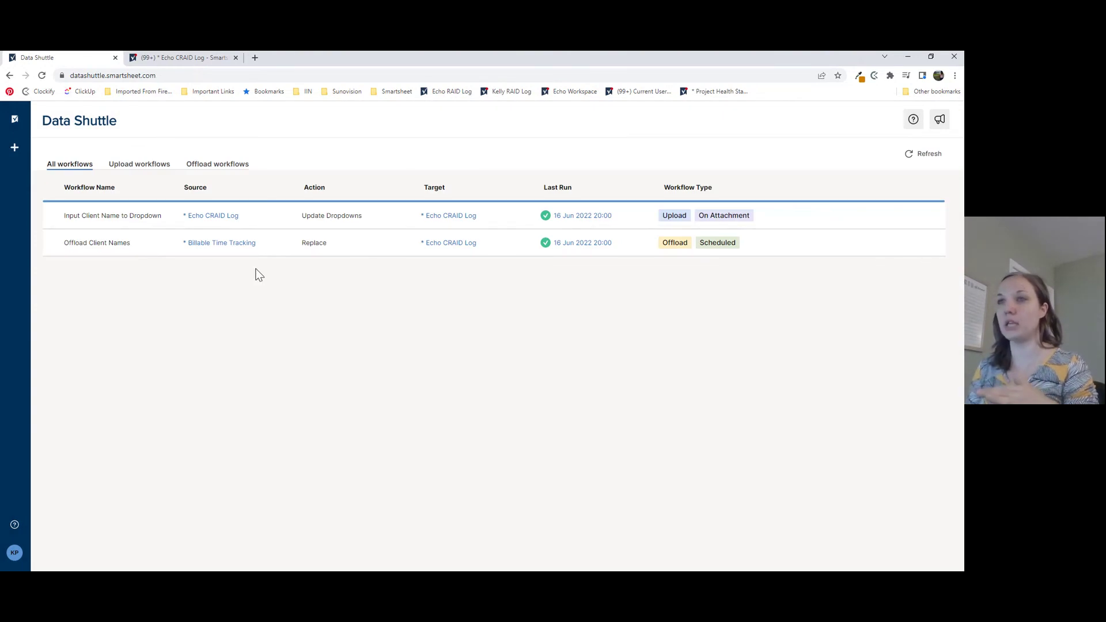
pyautogui.moveTo(67, 243); pyautogui.dragTo(143, 242)
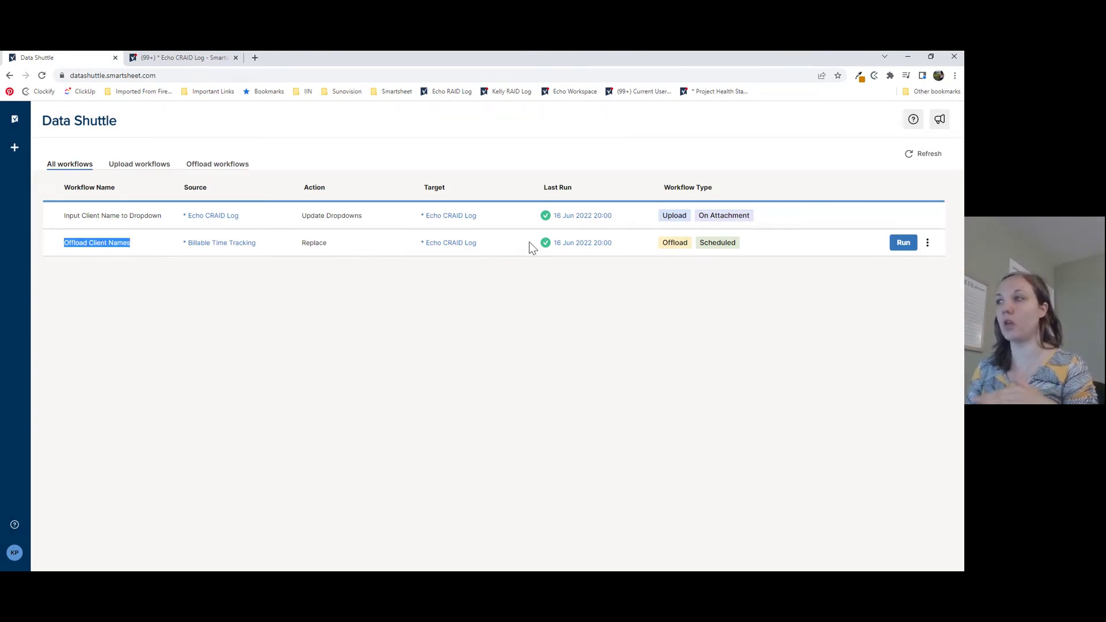
pyautogui.click(927, 245)
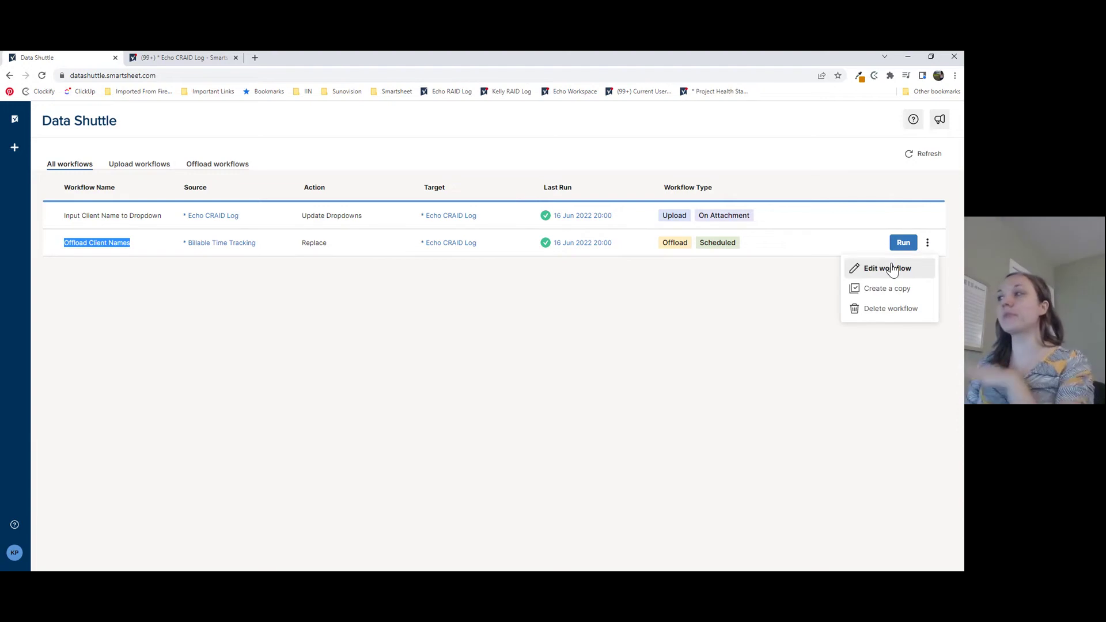
# Step: Edit Offload Client Names, keeping Billable Time Tracking as its source sheet, and advance to Target
pyautogui.click(892, 269)
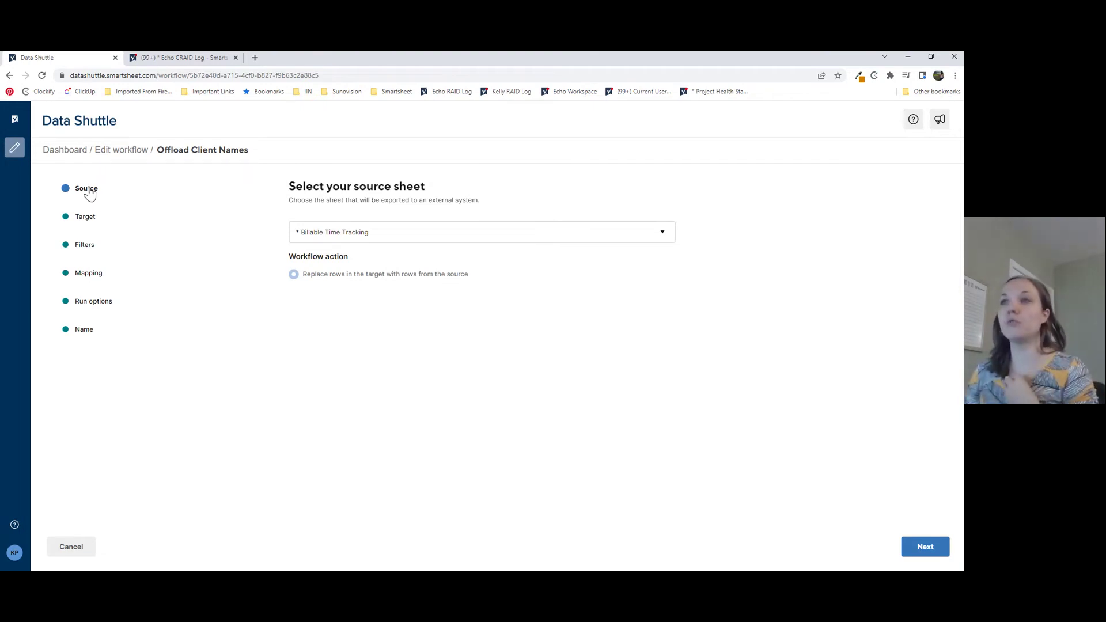
pyautogui.click(599, 231)
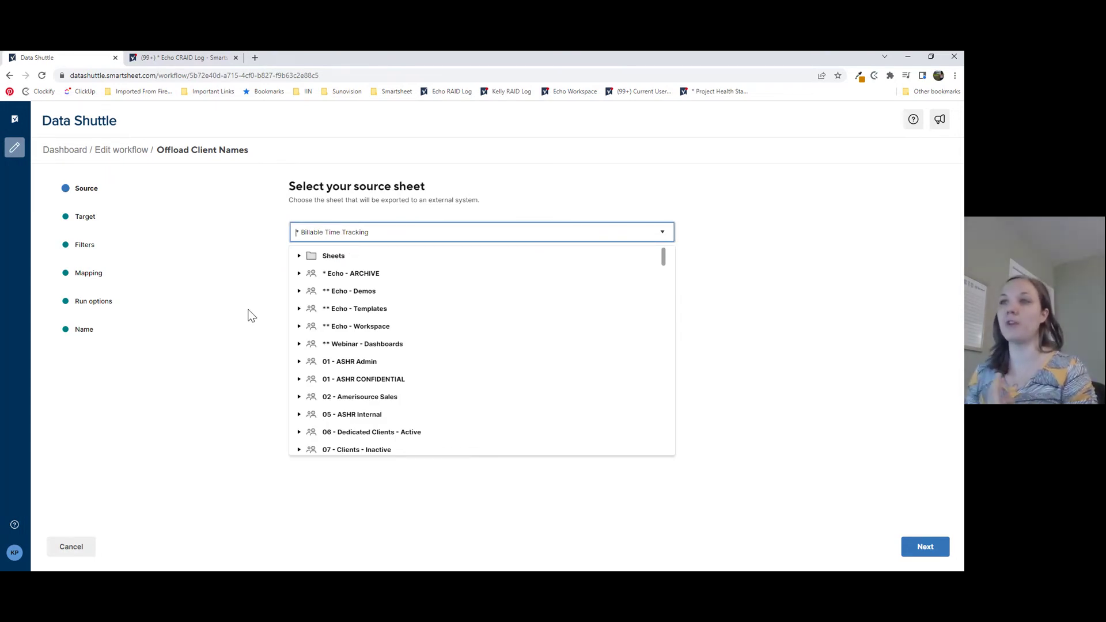
pyautogui.click(262, 246)
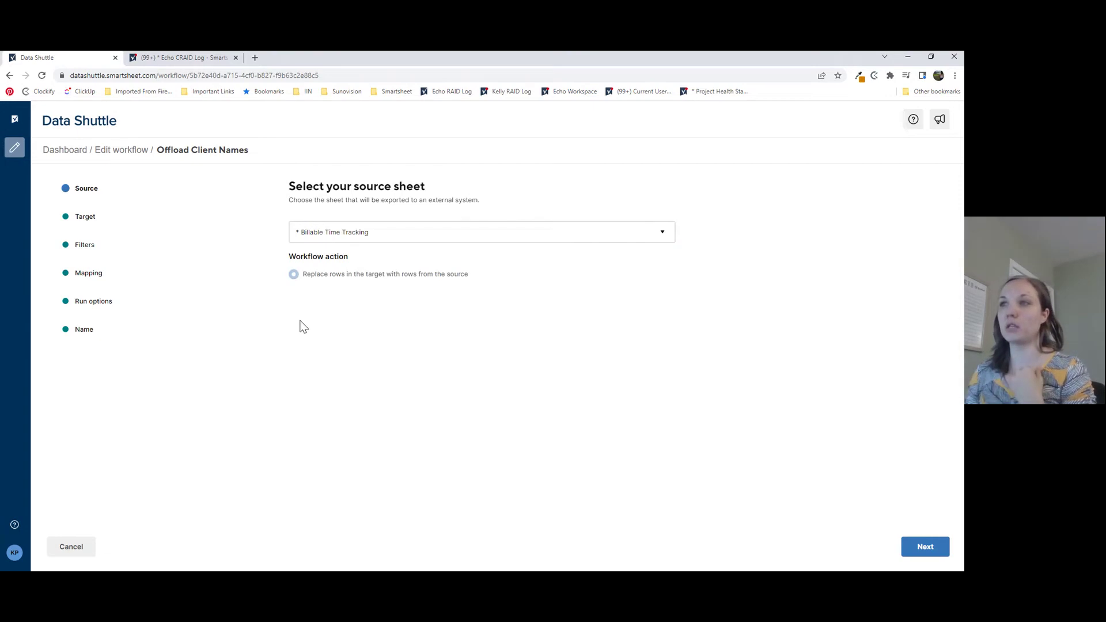
pyautogui.click(83, 222)
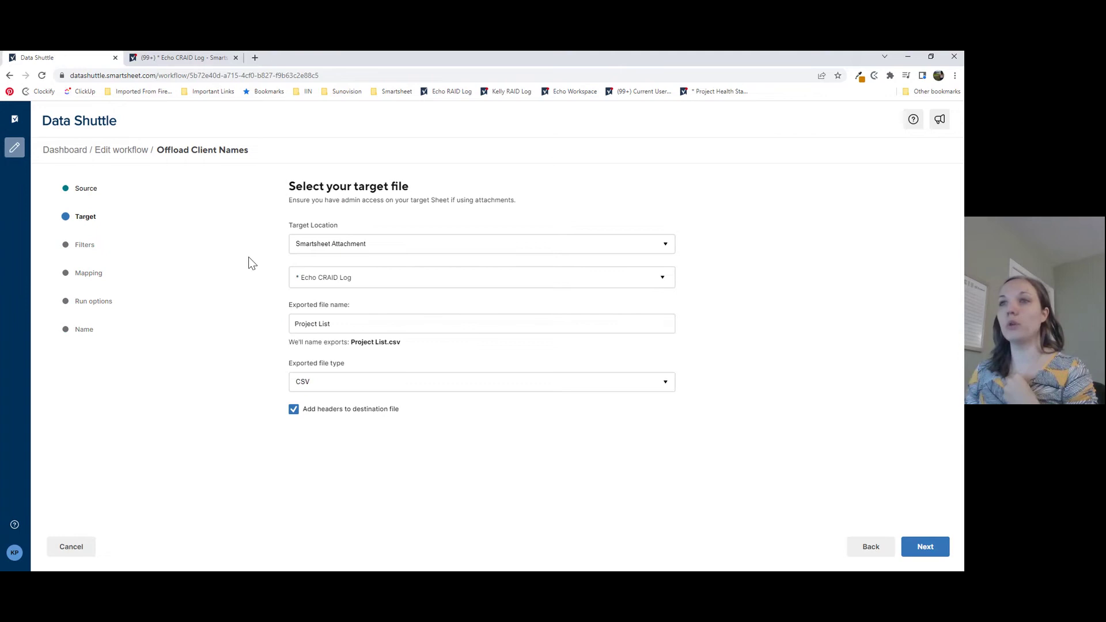
# Step: Keep the target as a Smartsheet Attachment named Project List in CSV format, then continue
pyautogui.click(354, 247)
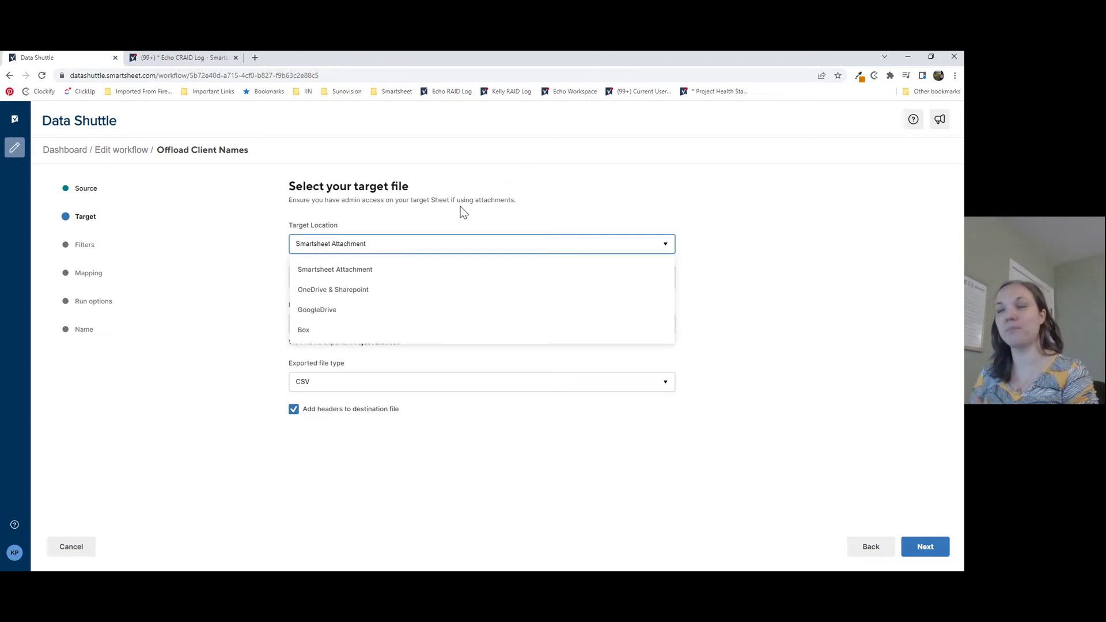
pyautogui.click(325, 244)
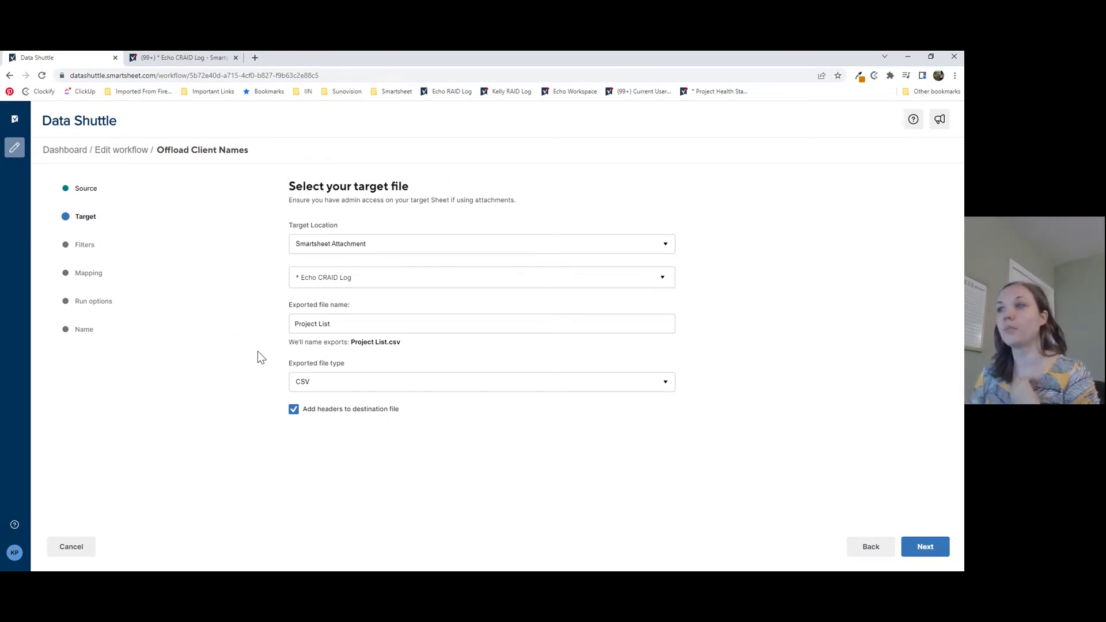
pyautogui.click(384, 323)
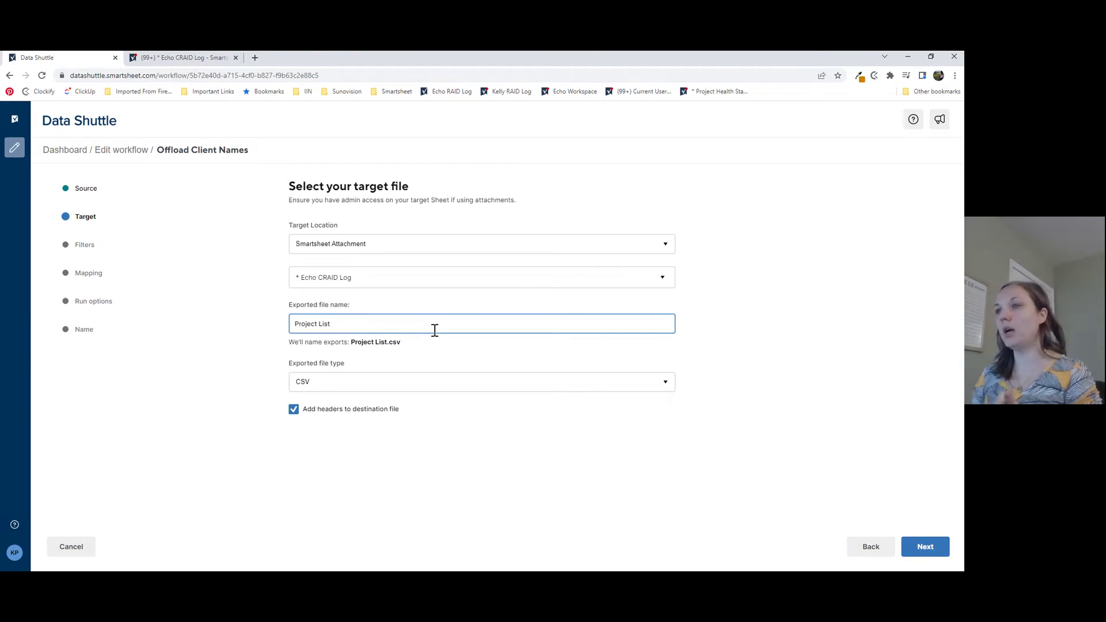
pyautogui.click(333, 387)
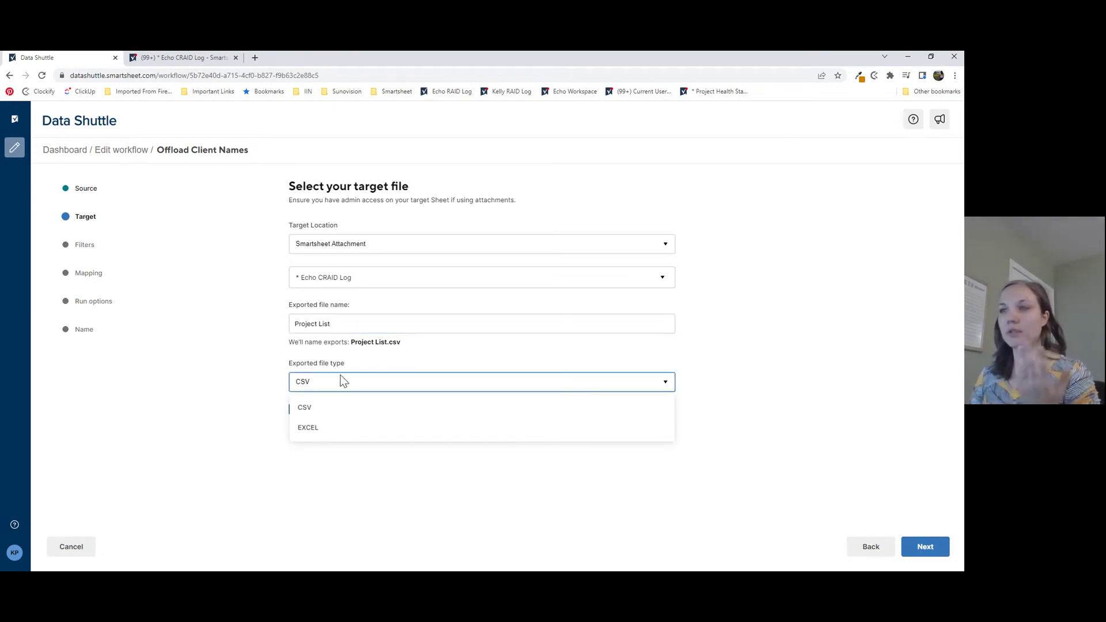
pyautogui.click(328, 380)
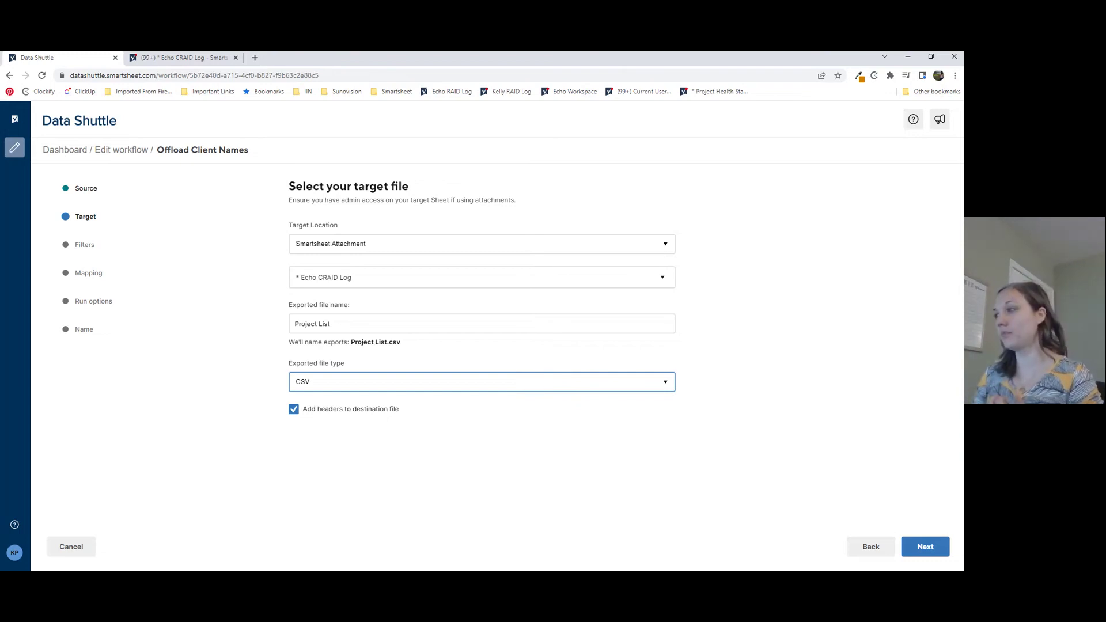
pyautogui.click(926, 552)
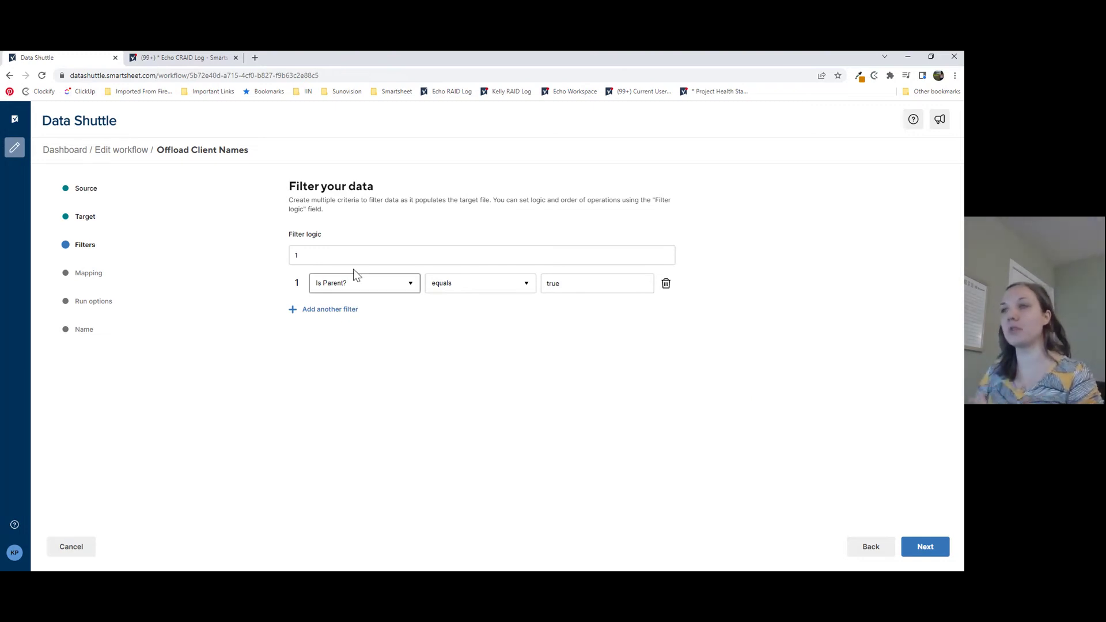
pyautogui.click(319, 252)
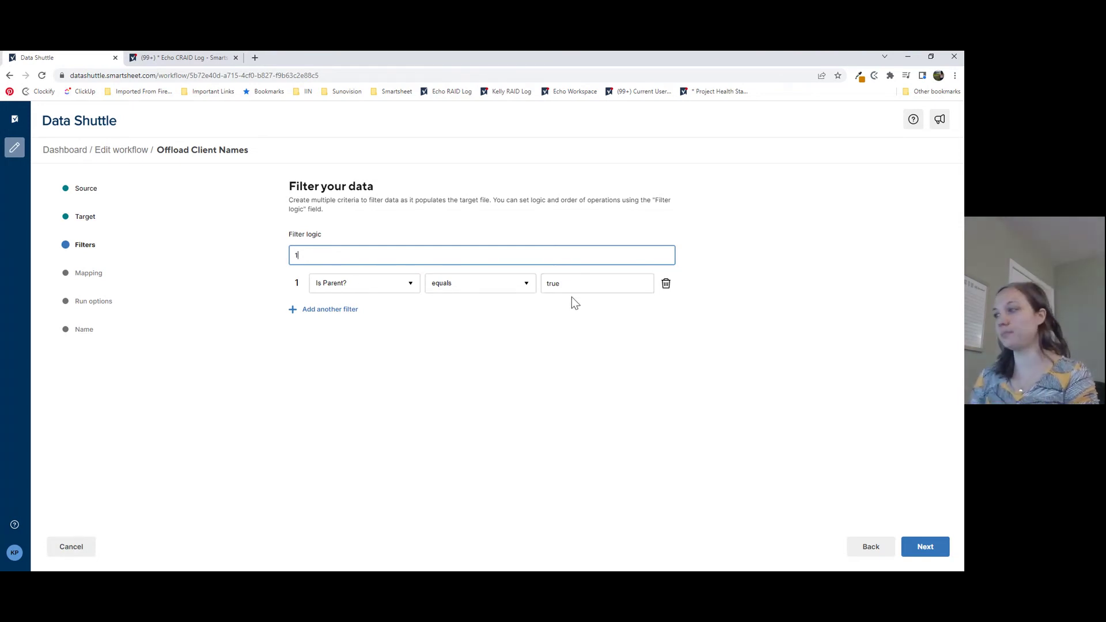
pyautogui.click(919, 548)
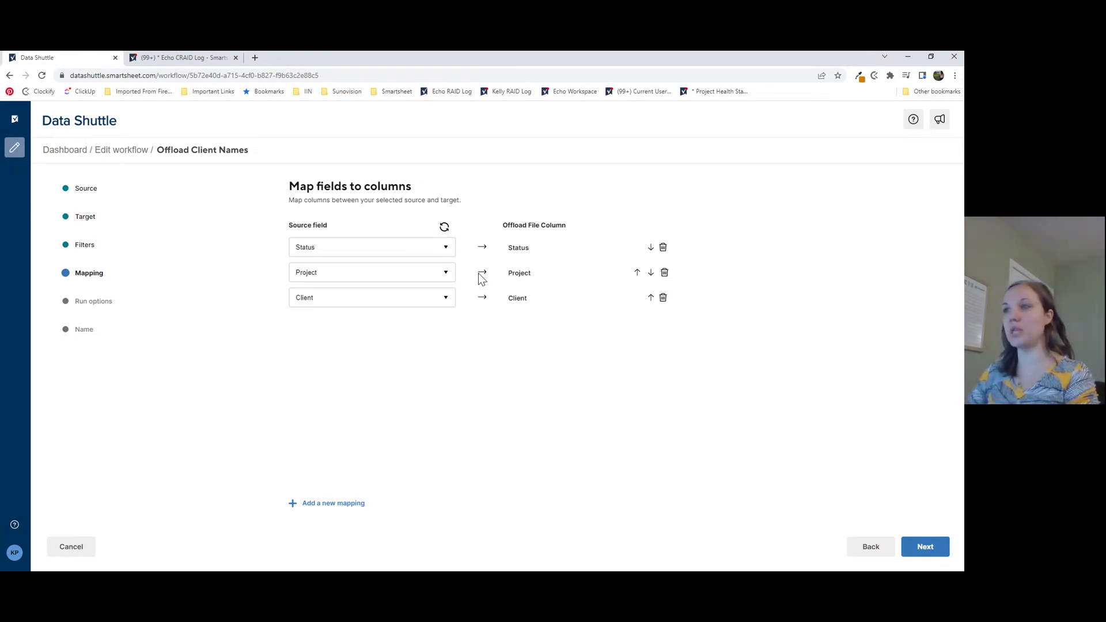
# Step: Accept the Status, Project and Client field mapping and advance toward the run options
pyautogui.click(931, 555)
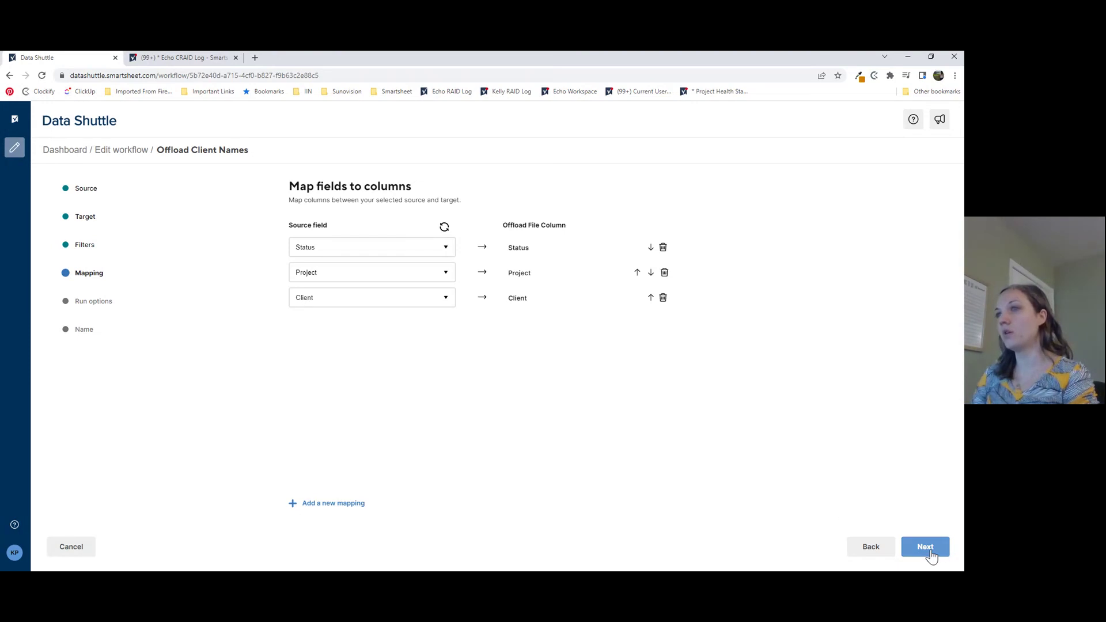
# Step: Keep the weekday 12:00AM run set to not repeat and continue to naming
pyautogui.click(926, 548)
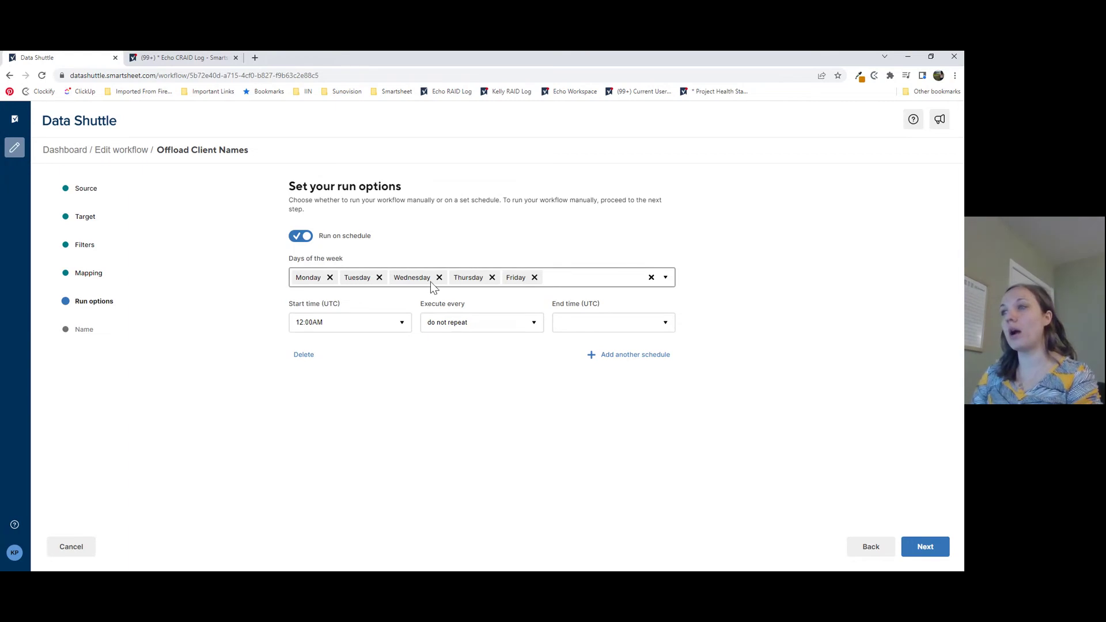
pyautogui.click(593, 280)
pyautogui.scroll(-2, 469, 369)
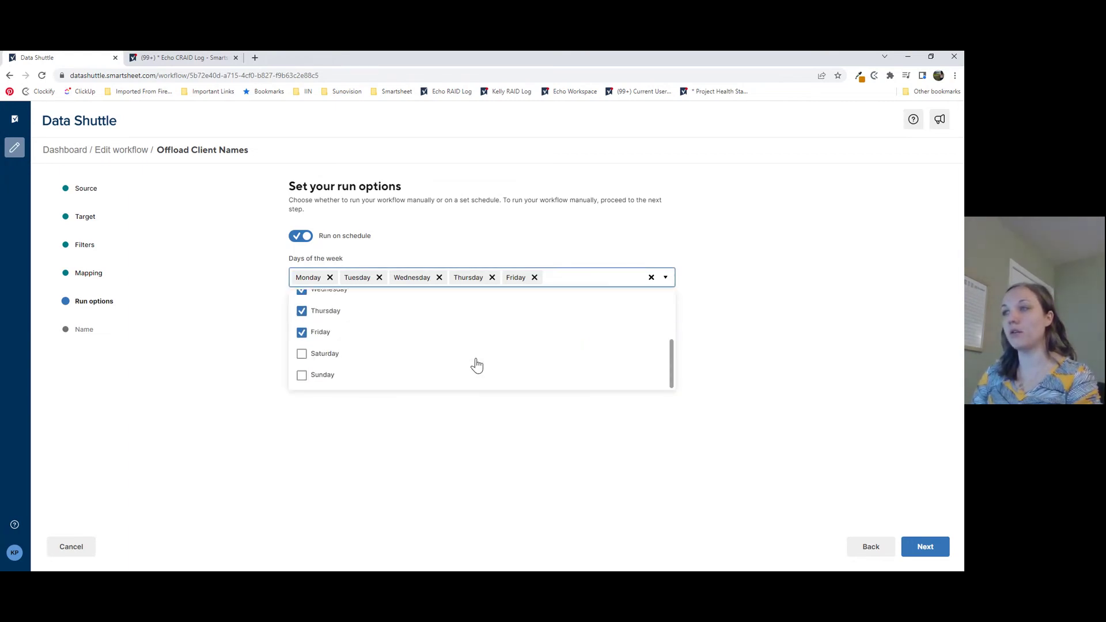
pyautogui.scroll(2, 410, 361)
pyautogui.click(603, 236)
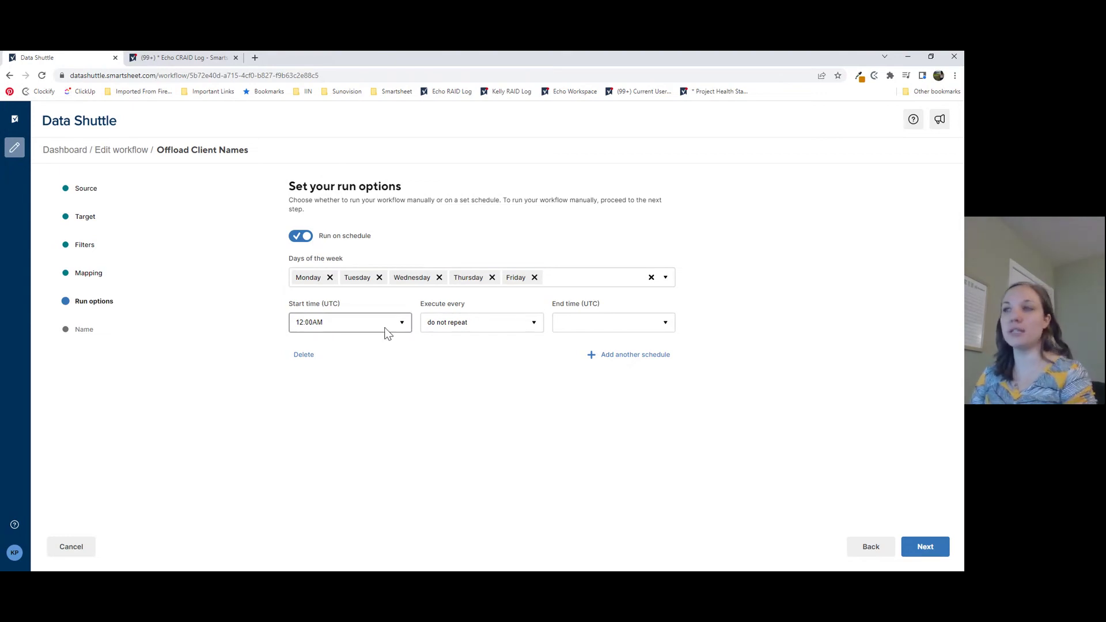
pyautogui.click(536, 329)
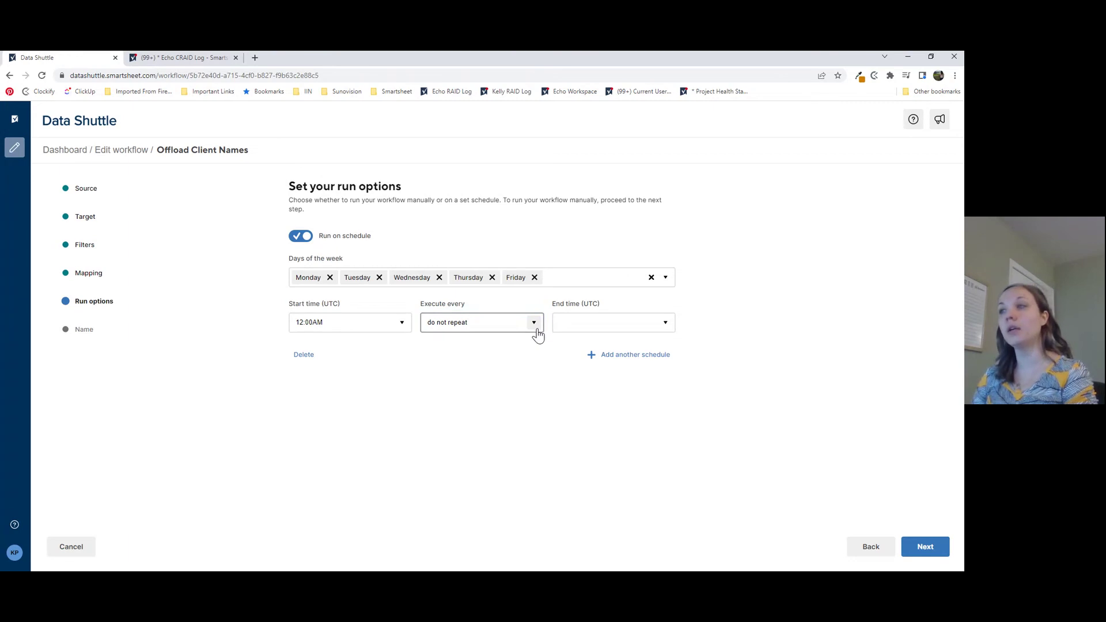
pyautogui.moveTo(541, 354)
pyautogui.mouseDown()
pyautogui.moveTo(539, 390)
pyautogui.moveTo(536, 346)
pyautogui.mouseUp()
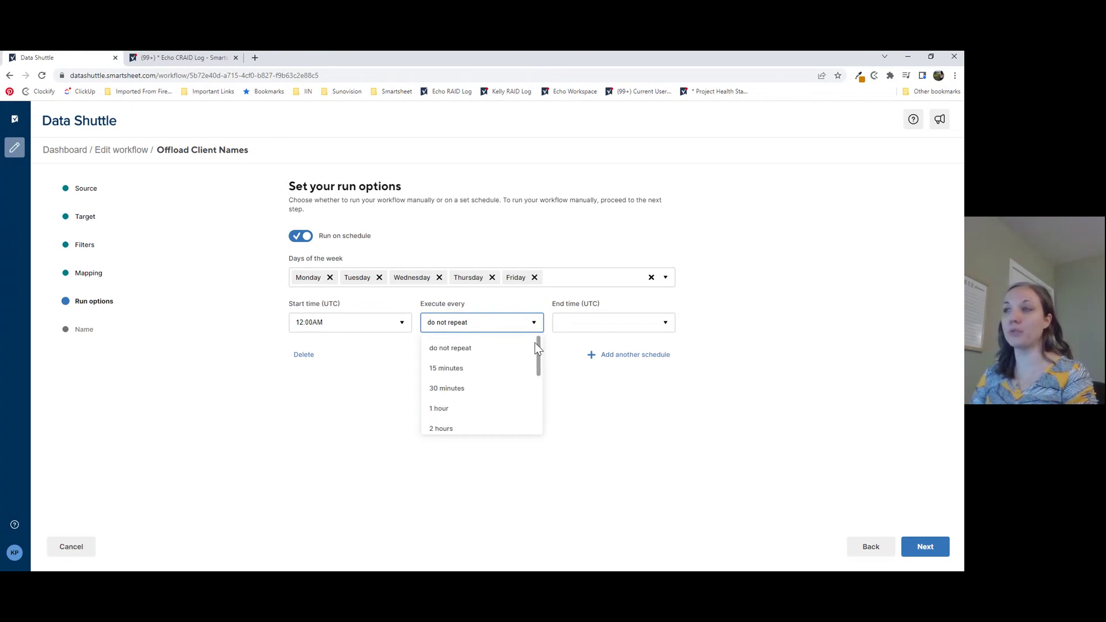
pyautogui.click(499, 304)
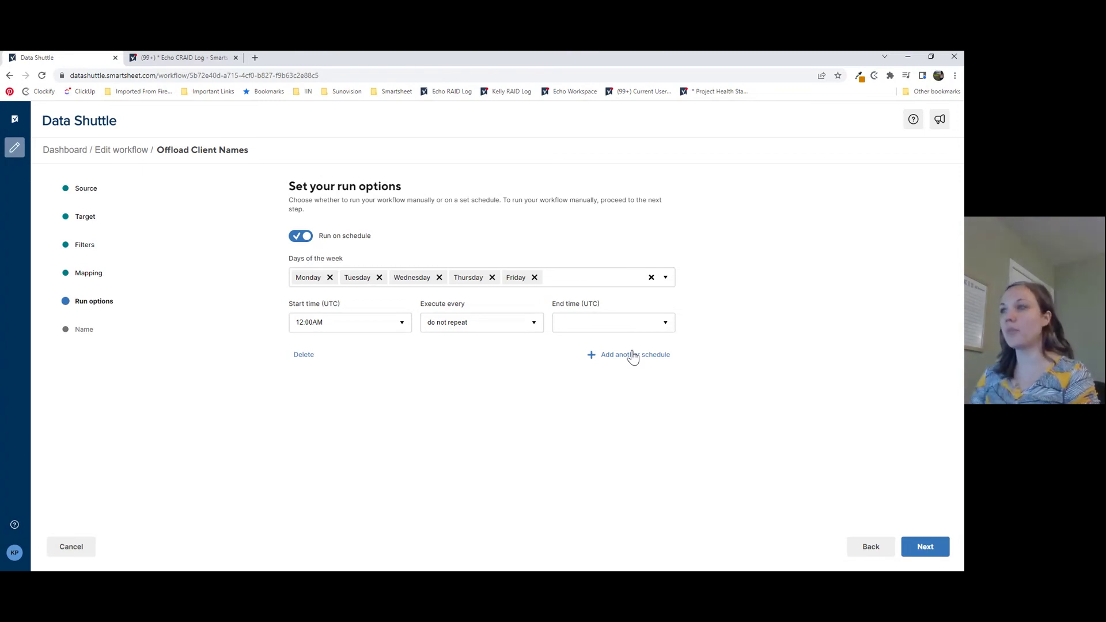
pyautogui.click(918, 548)
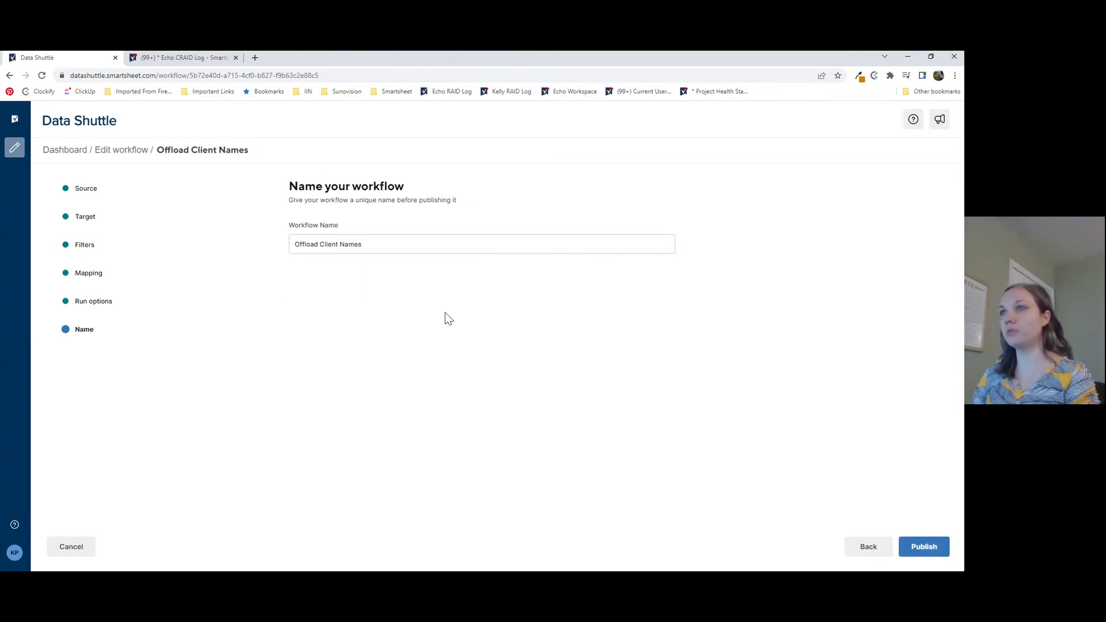
# Step: Exit the Offload Client Names editor without publishing and switch to the Echo CRAID Log sheet
pyautogui.click(80, 553)
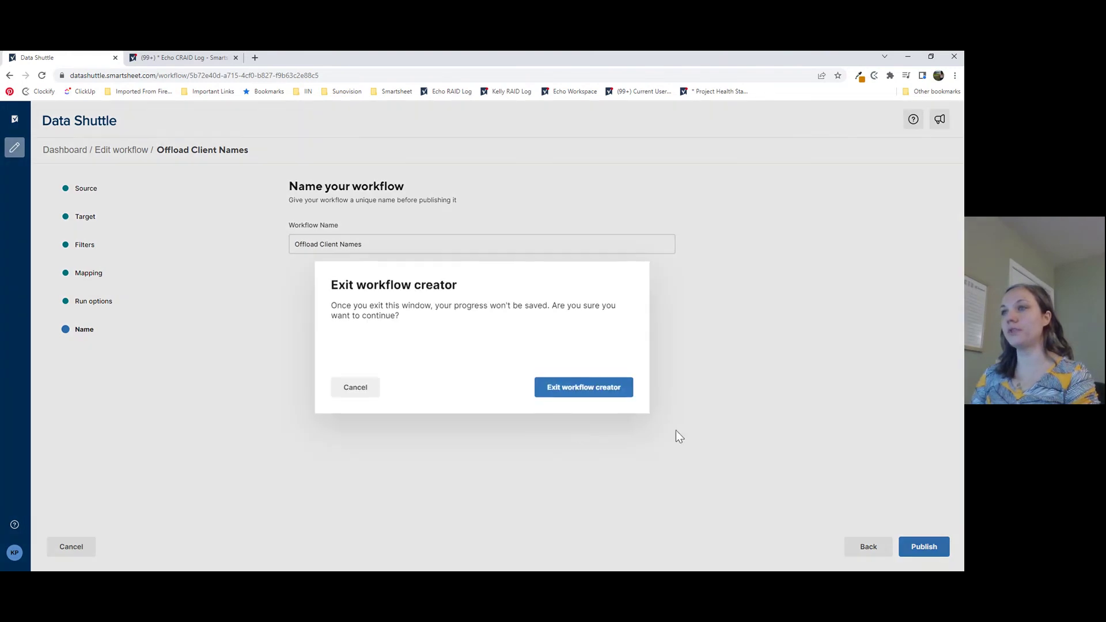
pyautogui.click(592, 396)
pyautogui.click(176, 58)
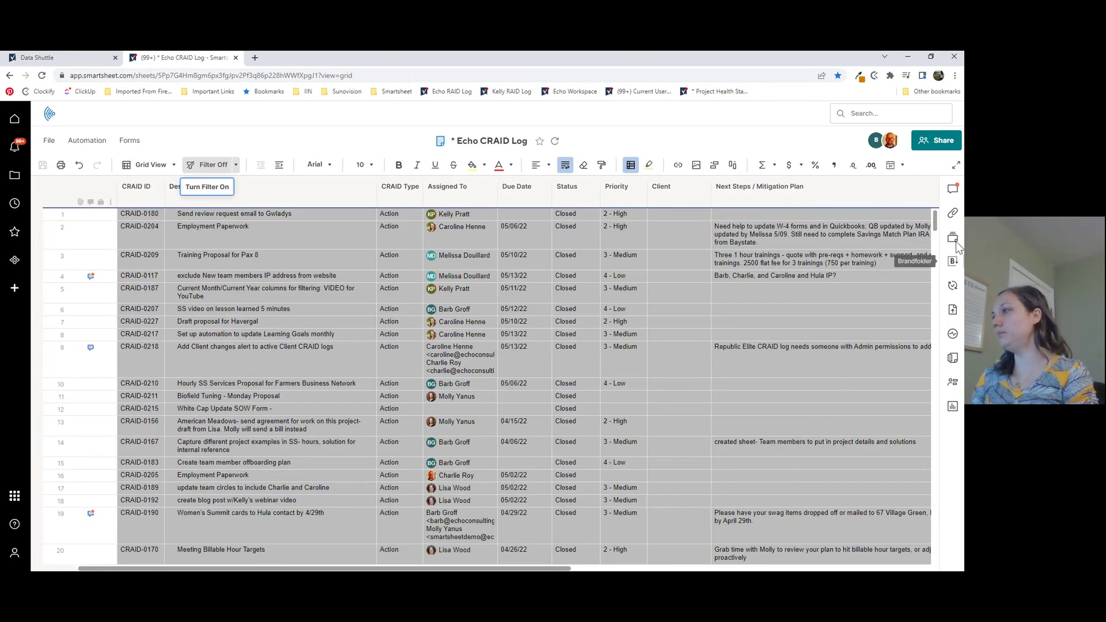
# Step: View the Echo CRAID Log attachments, including Project List.csv, then return to Data Shuttle
pyautogui.click(953, 214)
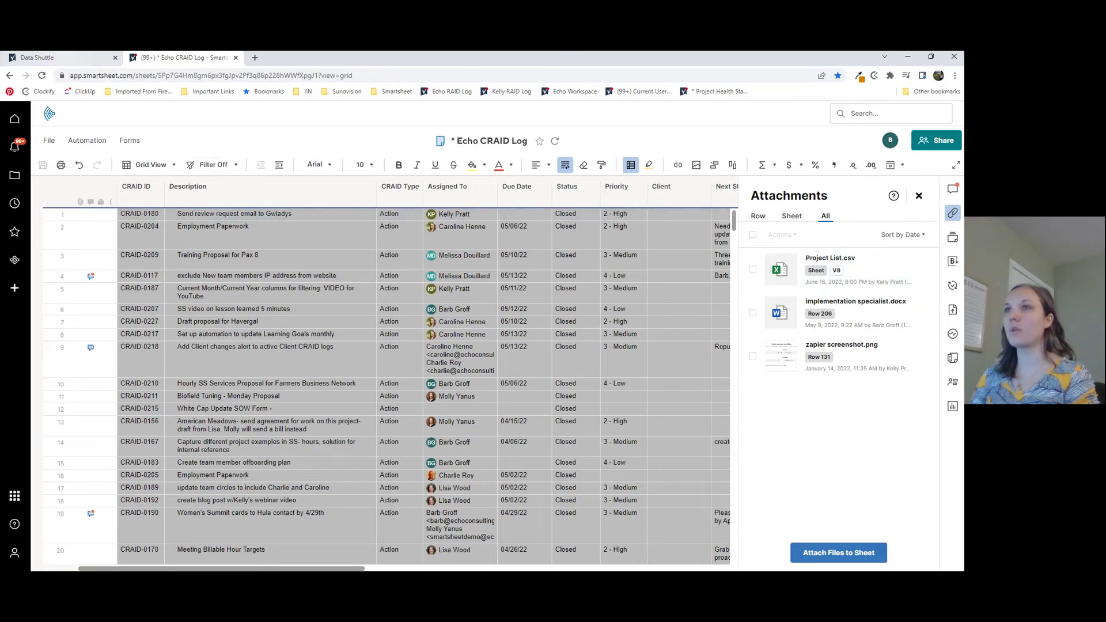
pyautogui.click(47, 58)
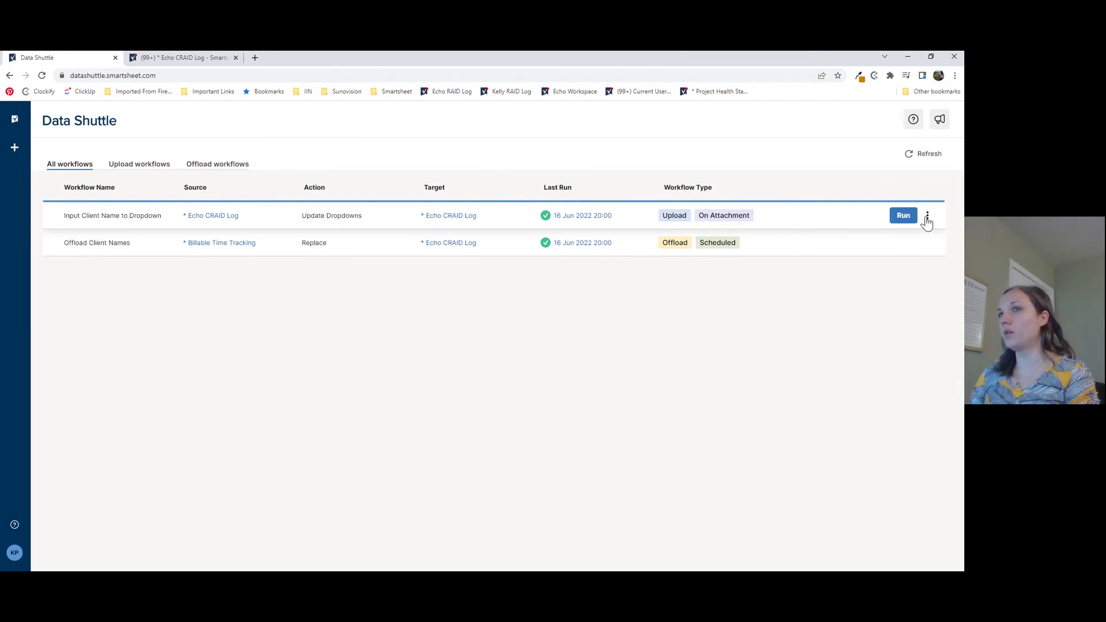
# Step: Discard a new workflow draft and open Input Client Name to Dropdown for editing
pyautogui.click(14, 147)
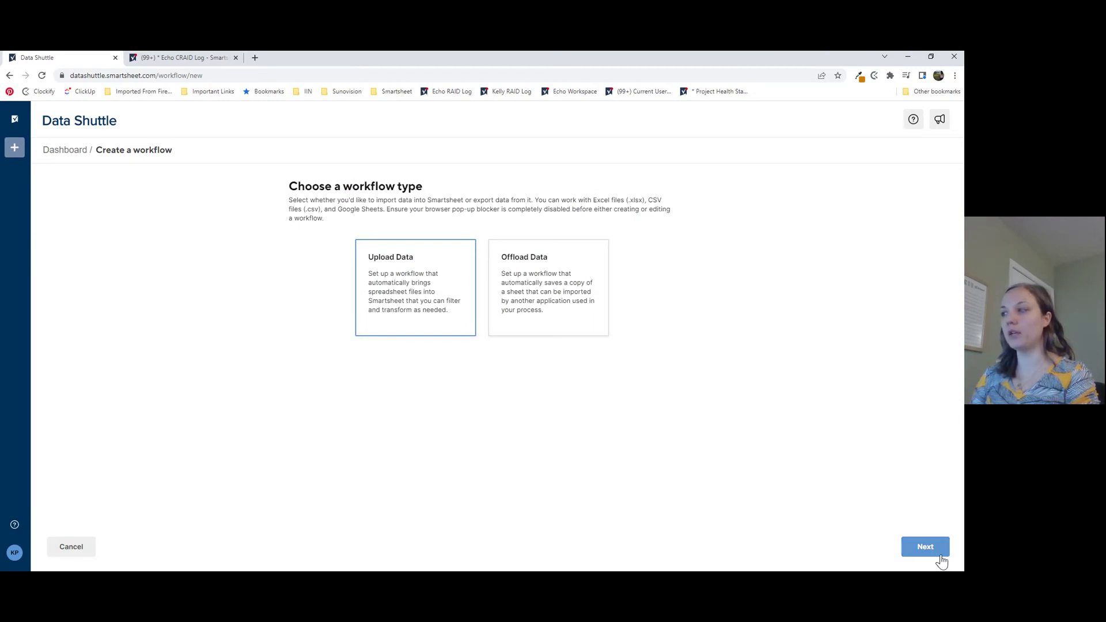
pyautogui.click(74, 547)
pyautogui.click(621, 388)
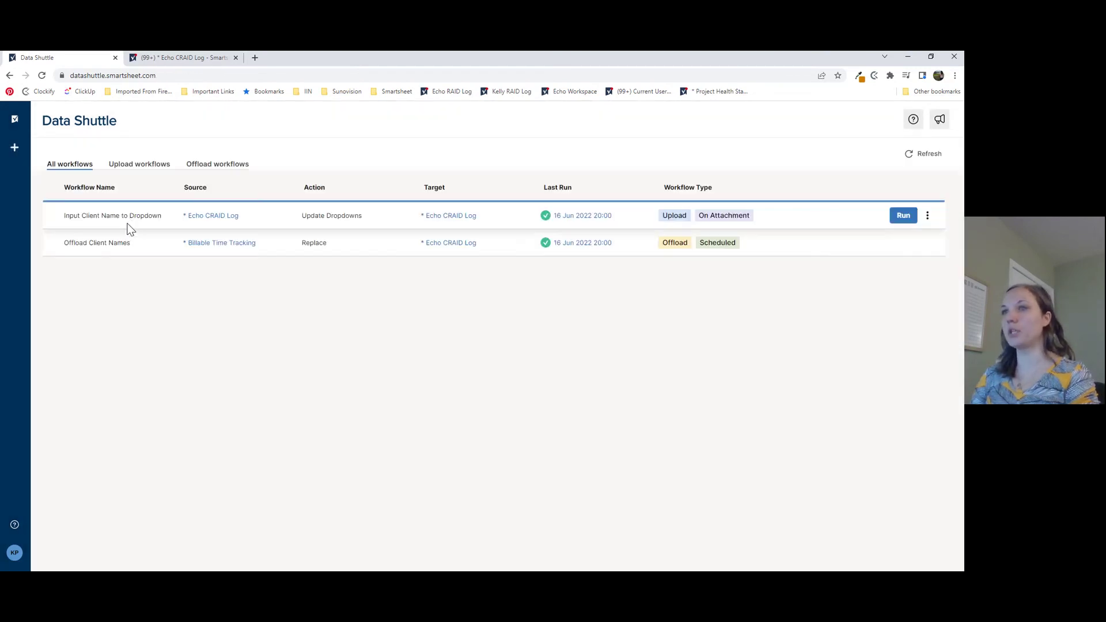
pyautogui.click(928, 217)
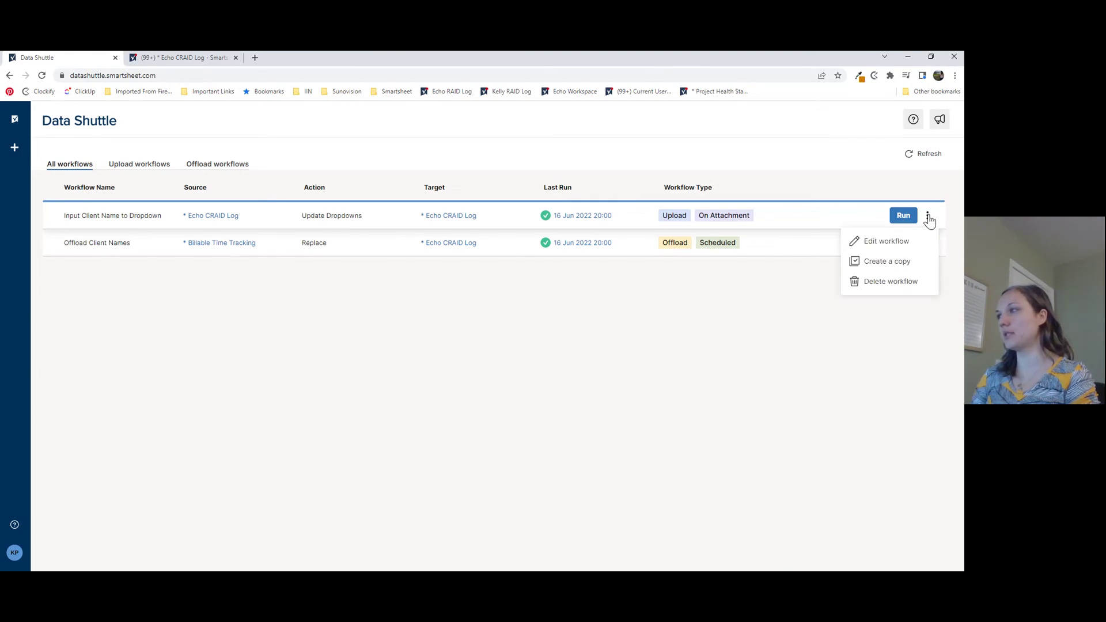
pyautogui.click(887, 244)
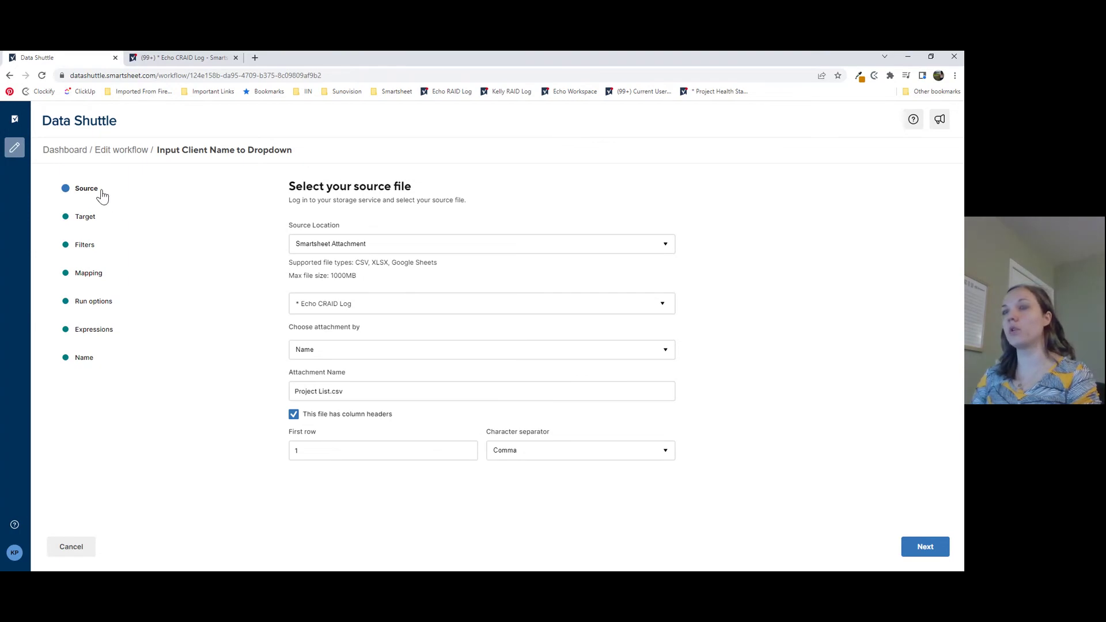
pyautogui.click(354, 246)
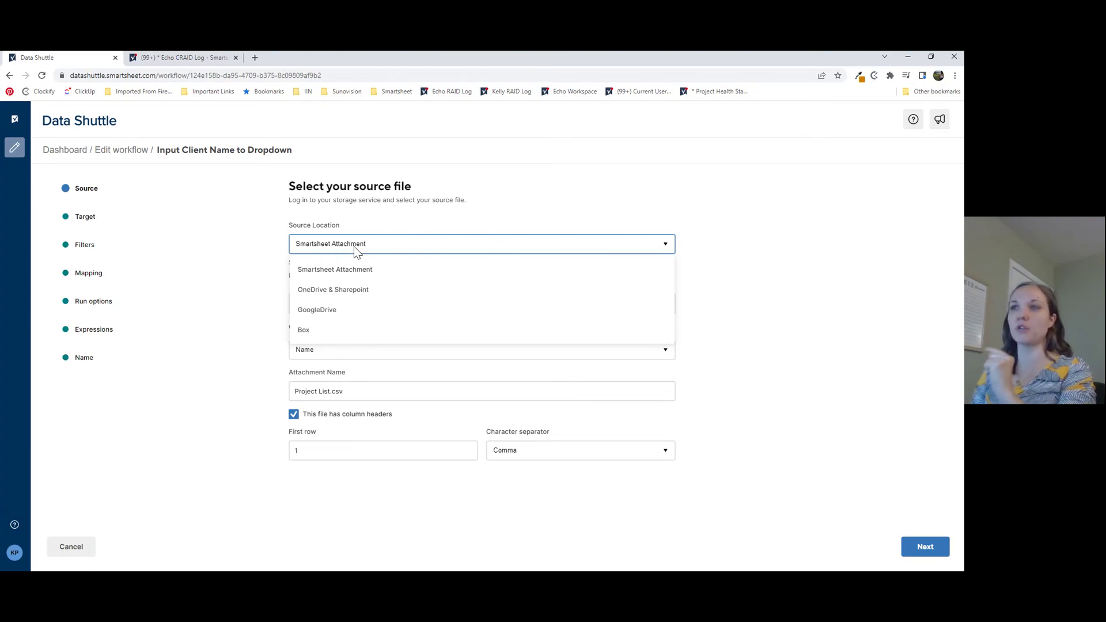
pyautogui.click(479, 213)
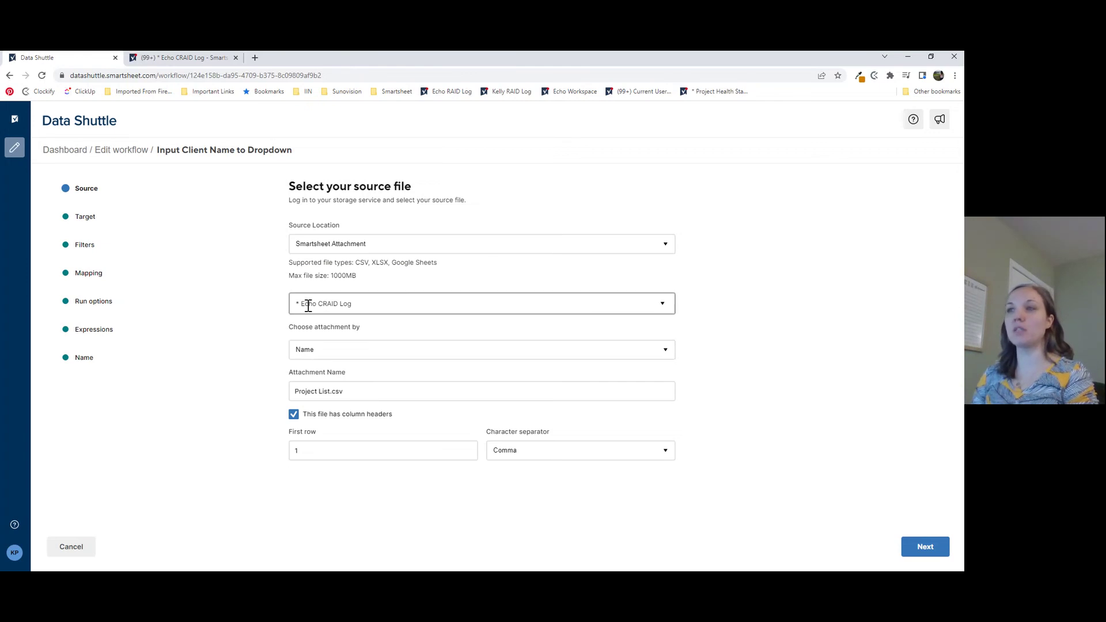
pyautogui.click(375, 353)
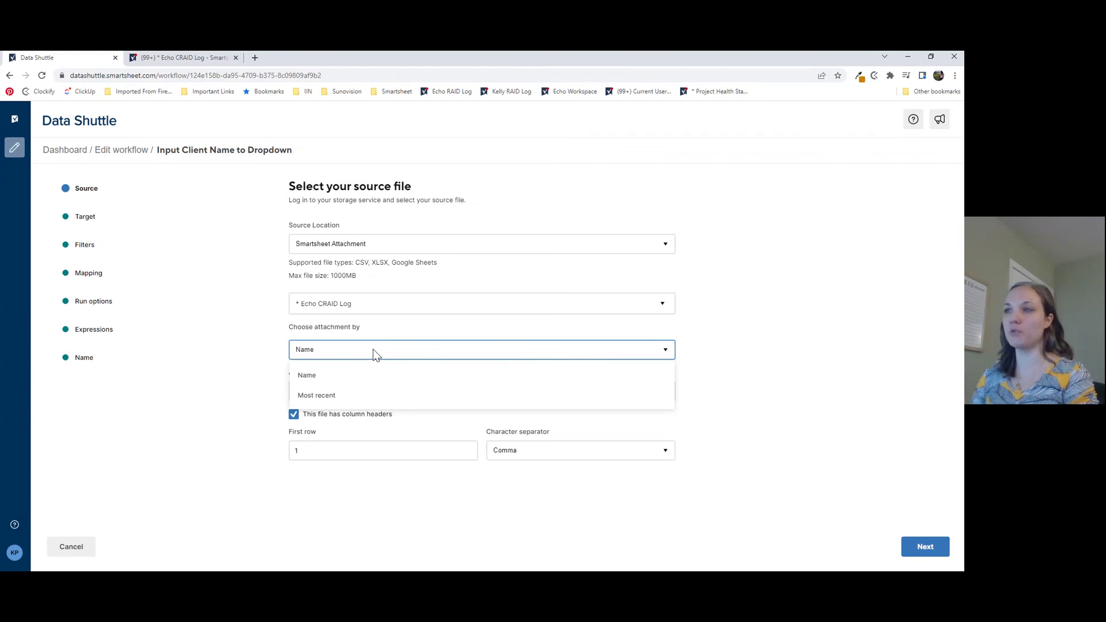
pyautogui.click(340, 353)
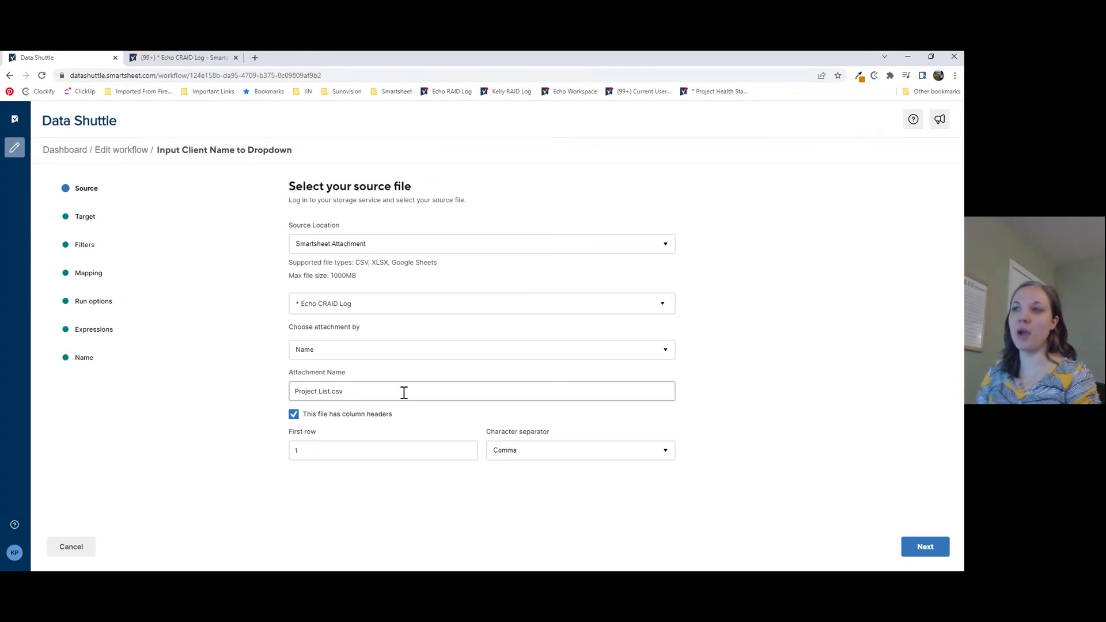
pyautogui.moveTo(329, 392); pyautogui.dragTo(348, 392)
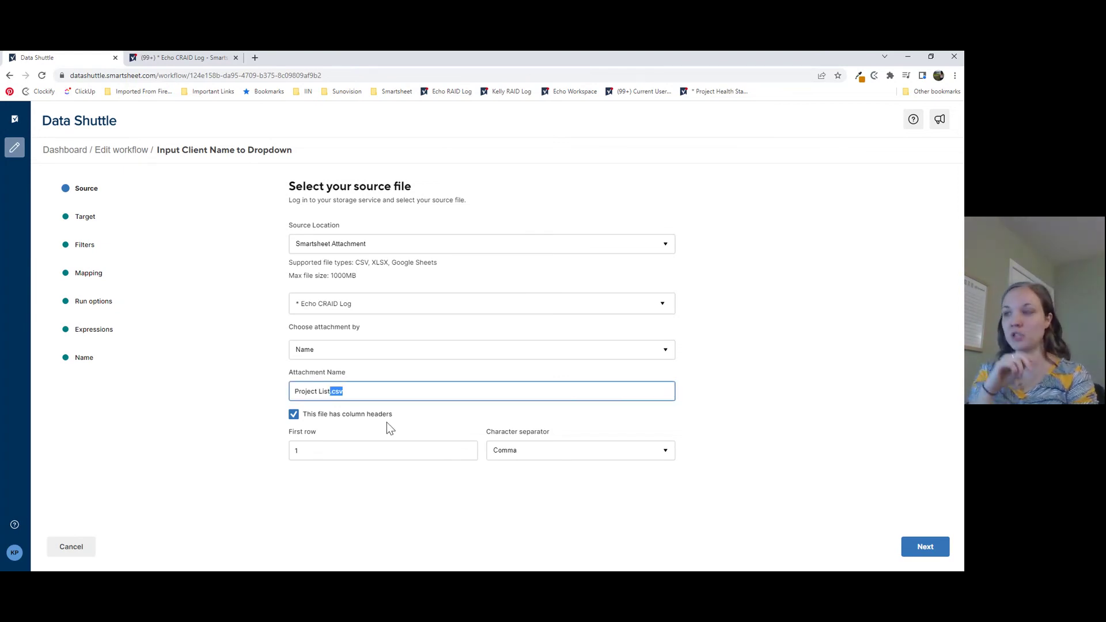
# Step: Set the source attachment name to Project List.csv with Comma as the character separator
pyautogui.press('BackSpace')
pyautogui.press('BackSpace')
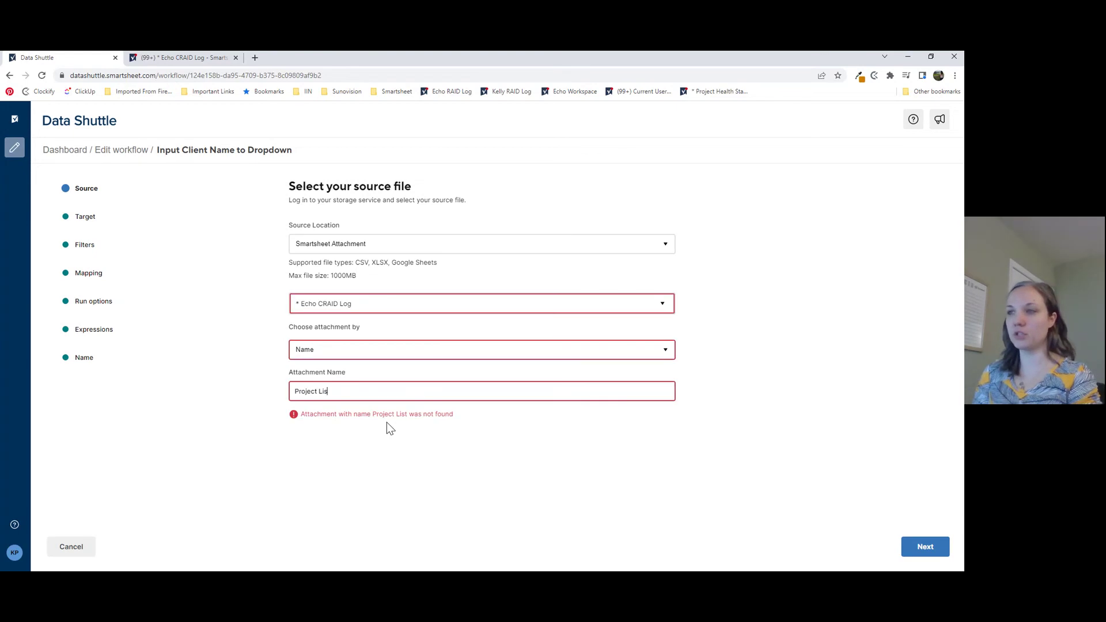
pyautogui.write('t.csv')
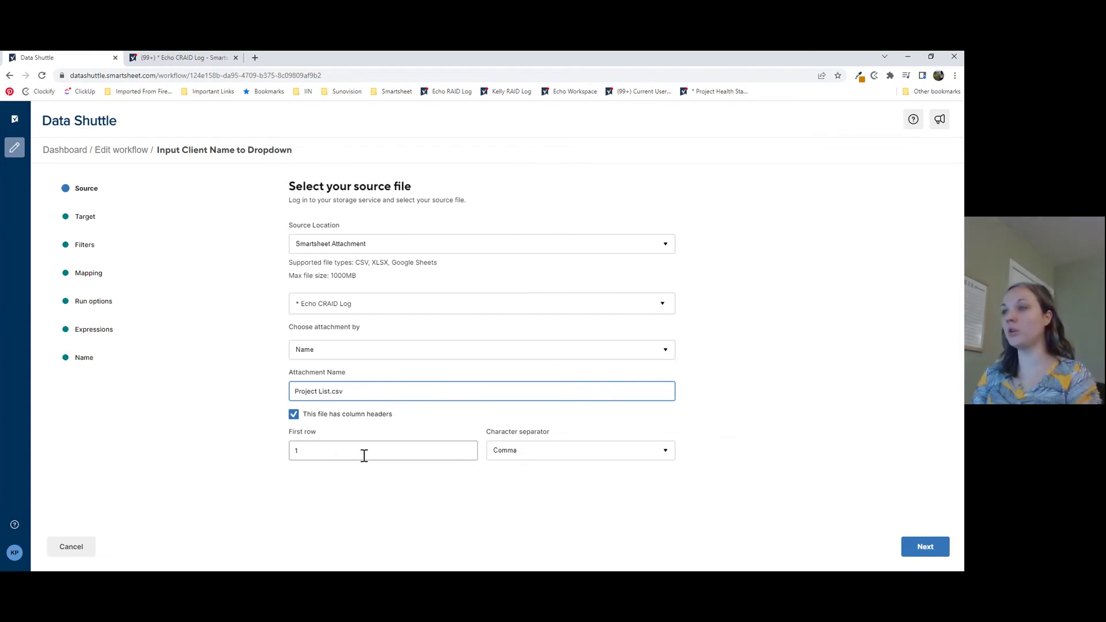
pyautogui.click(527, 456)
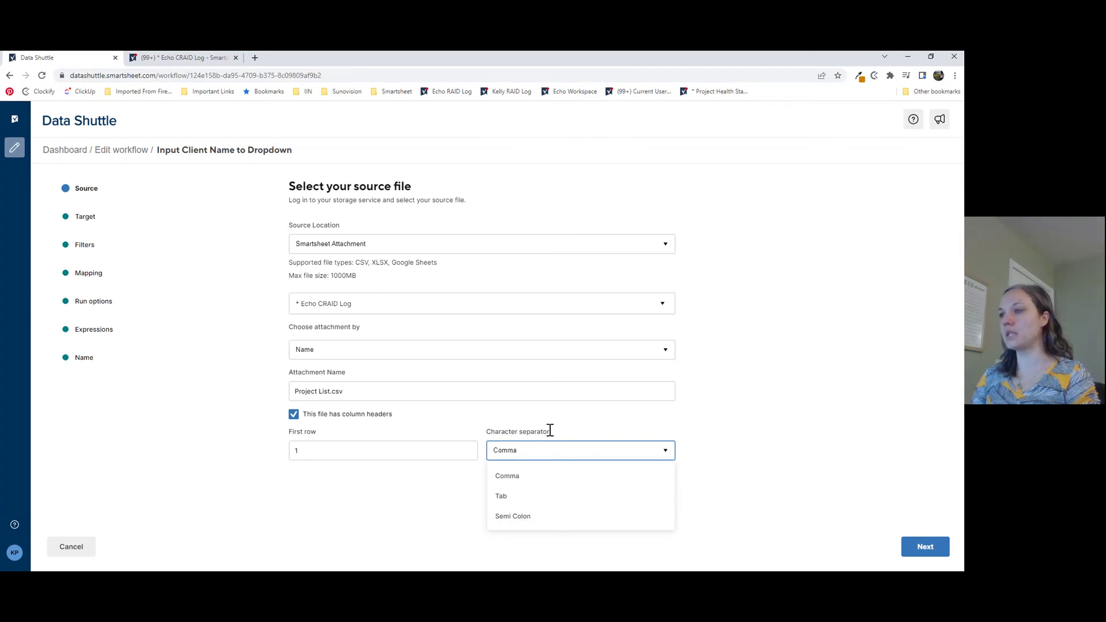
pyautogui.click(527, 432)
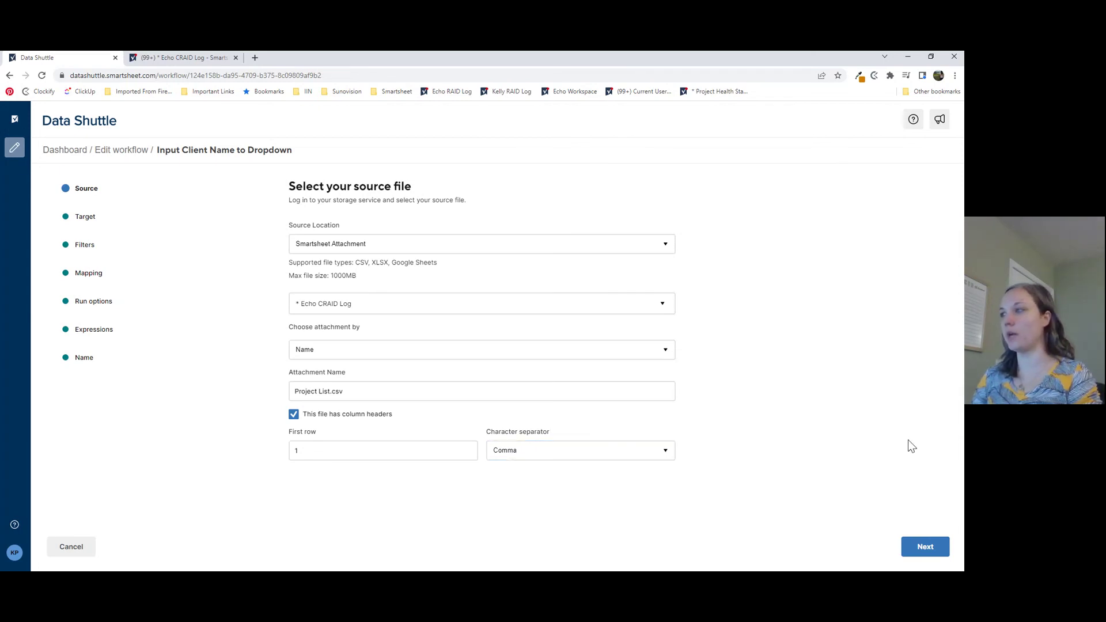
# Step: Advance through the Target and Filters steps to the Status and Client field mapping
pyautogui.click(926, 548)
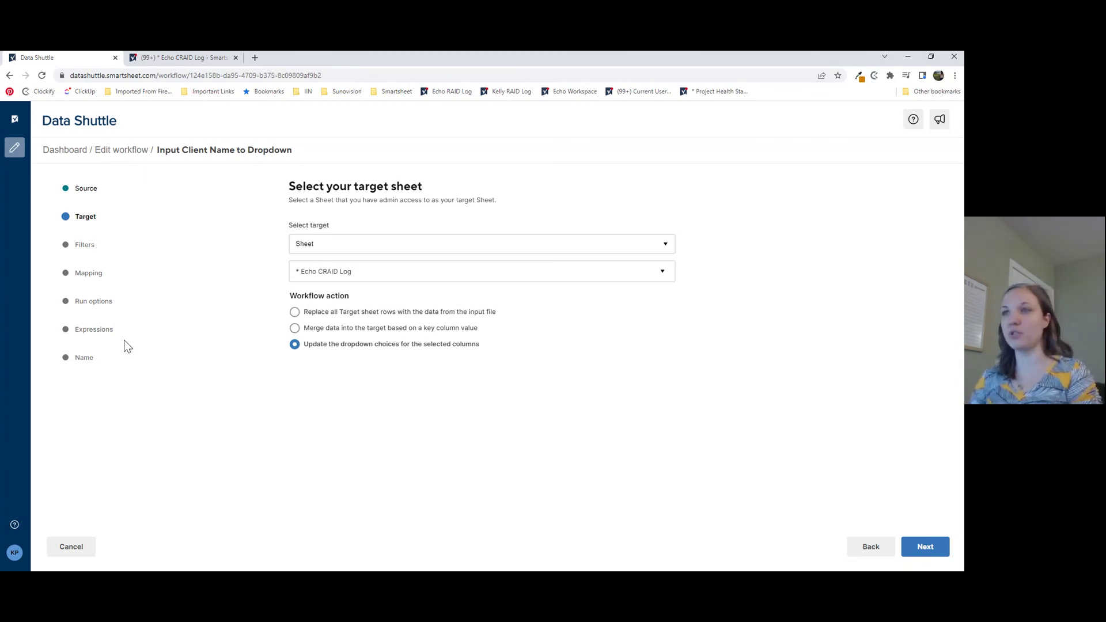
pyautogui.click(928, 549)
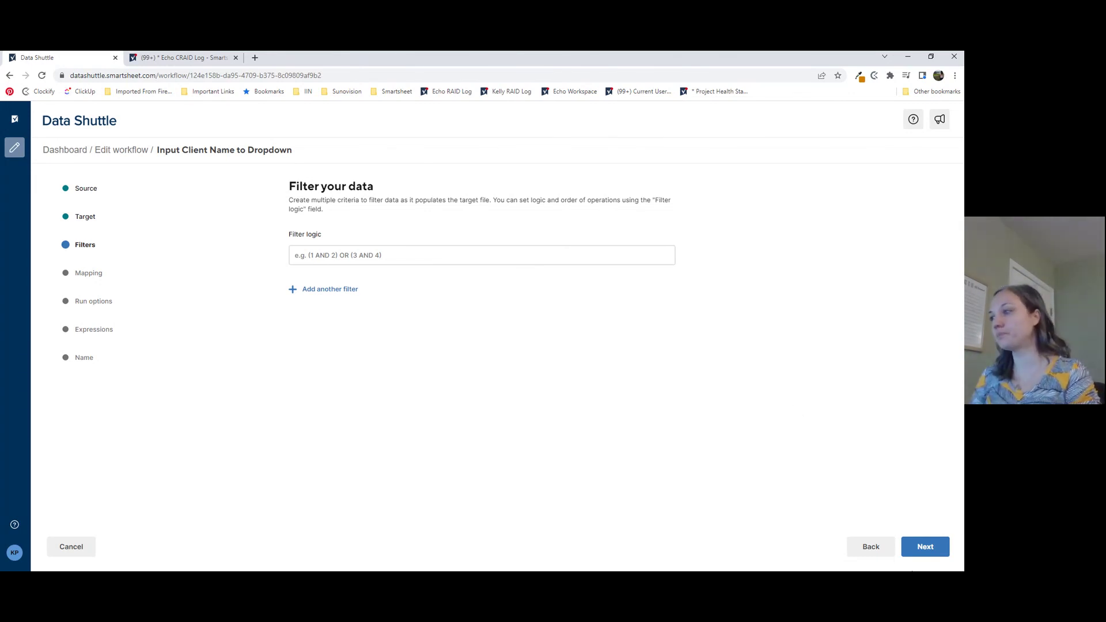
pyautogui.click(934, 549)
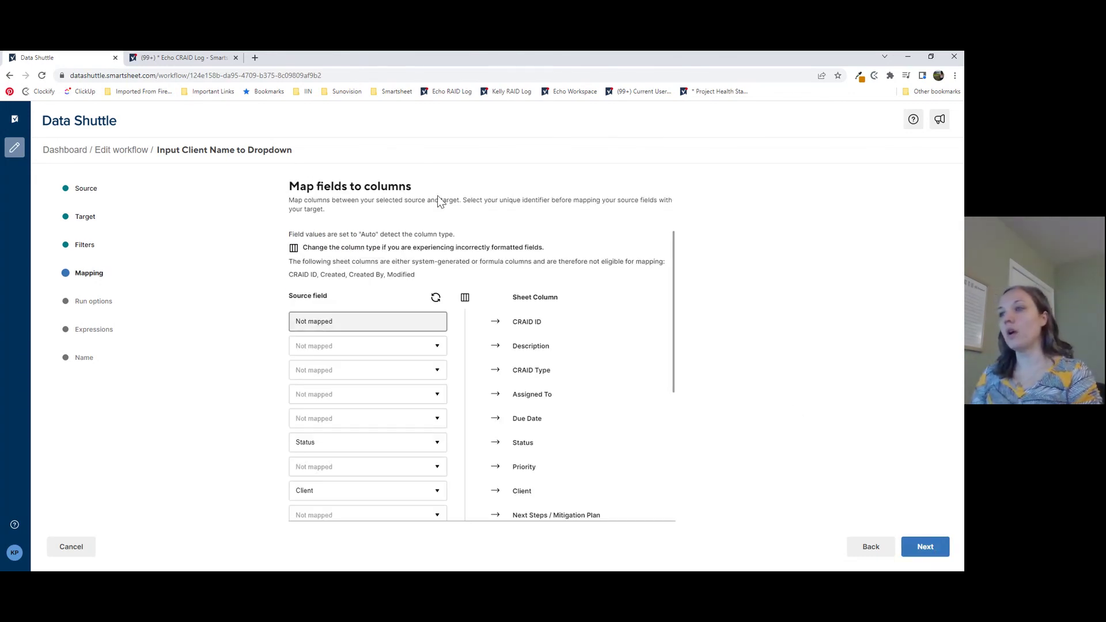
# Step: Set the Status field to Not mapped so only Client stays mapped, and continue
pyautogui.scroll(-1, 610, 343)
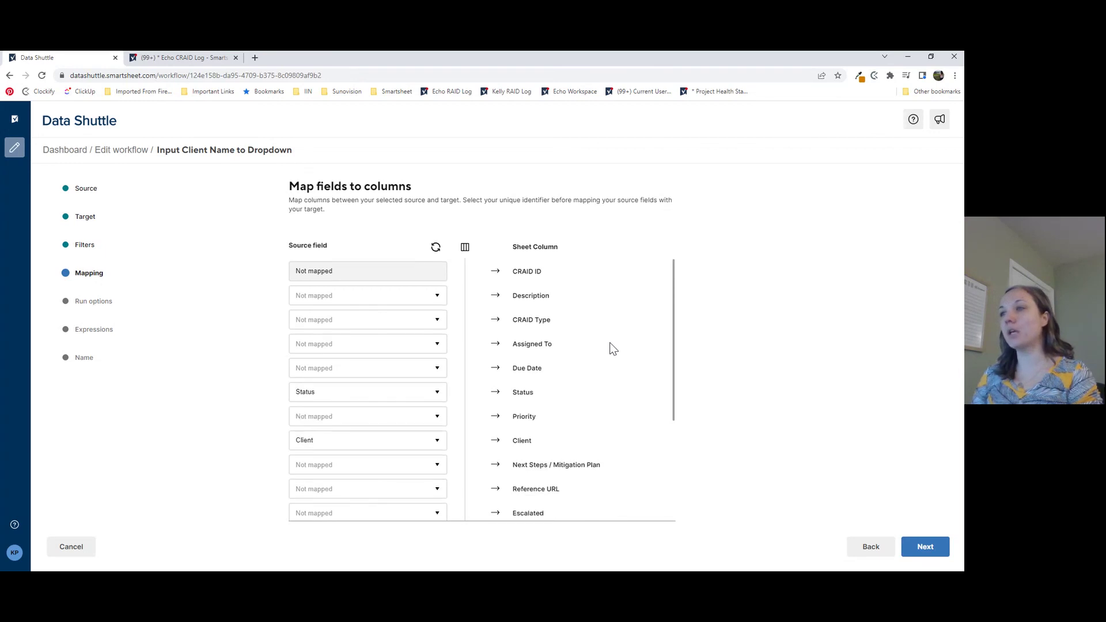
pyautogui.scroll(-2, 610, 342)
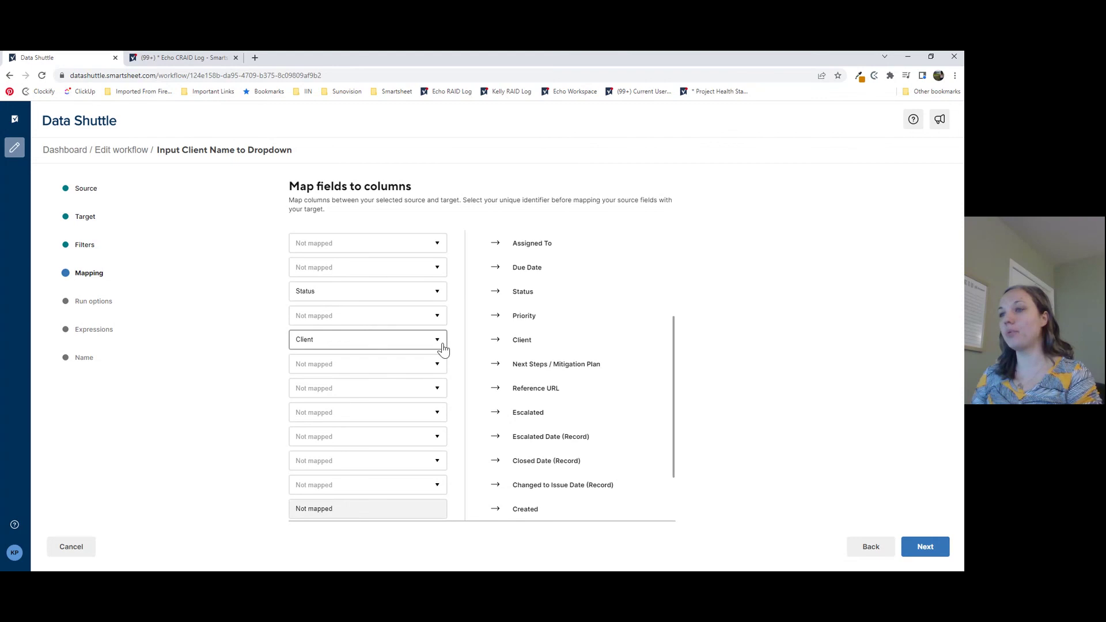
pyautogui.scroll(-1, 491, 365)
pyautogui.scroll(-1, 491, 365)
pyautogui.scroll(2, 346, 372)
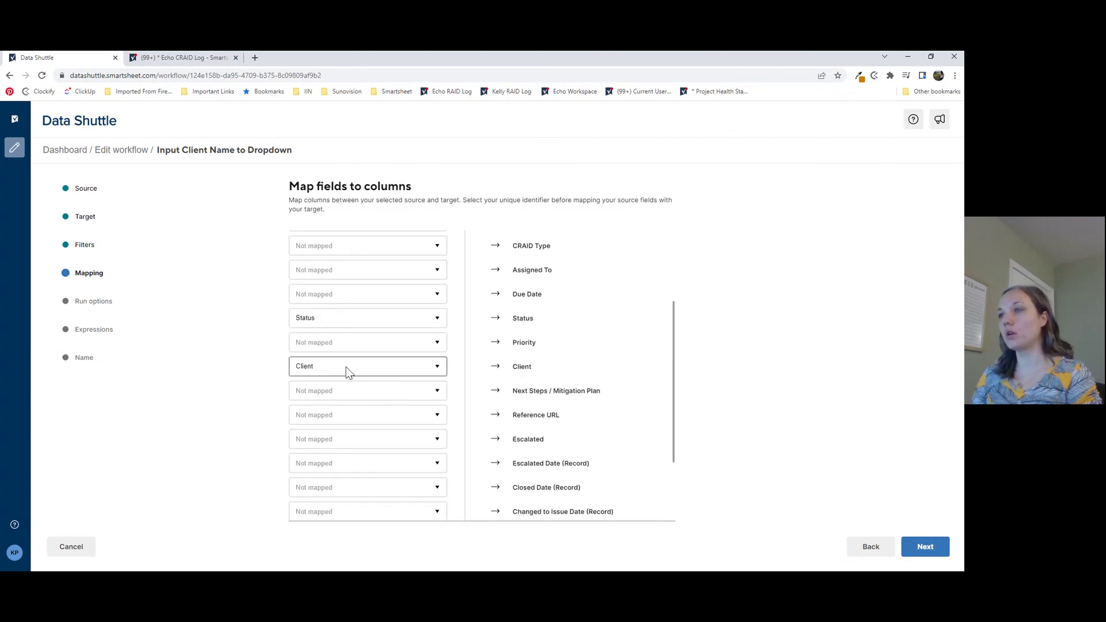
pyautogui.moveTo(675, 340)
pyautogui.mouseDown()
pyautogui.moveTo(672, 277)
pyautogui.moveTo(672, 329)
pyautogui.mouseUp()
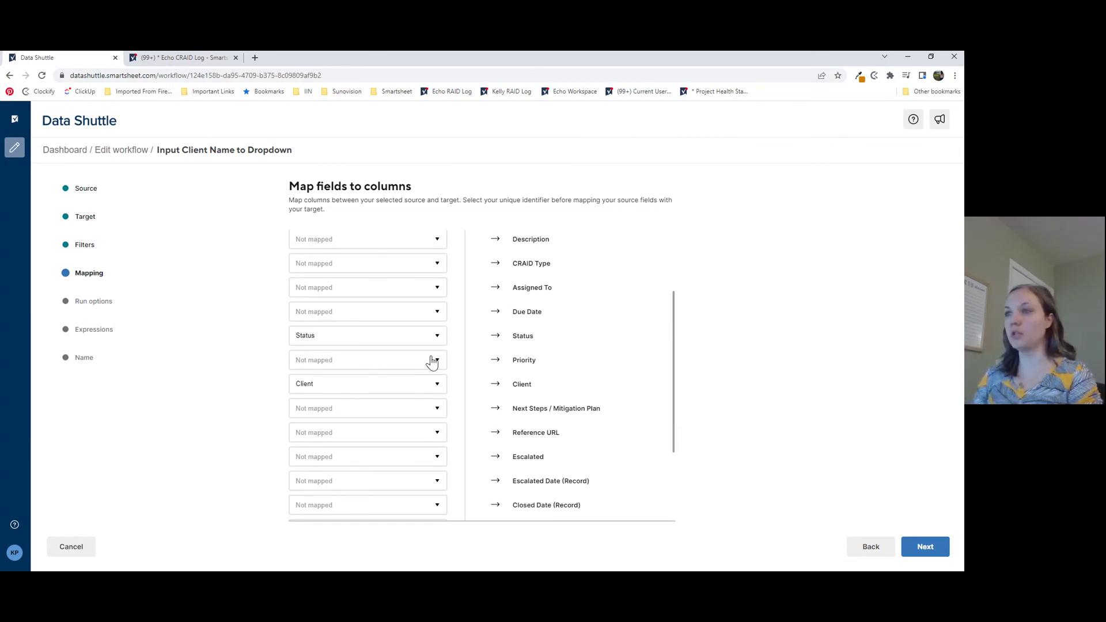
pyautogui.click(427, 337)
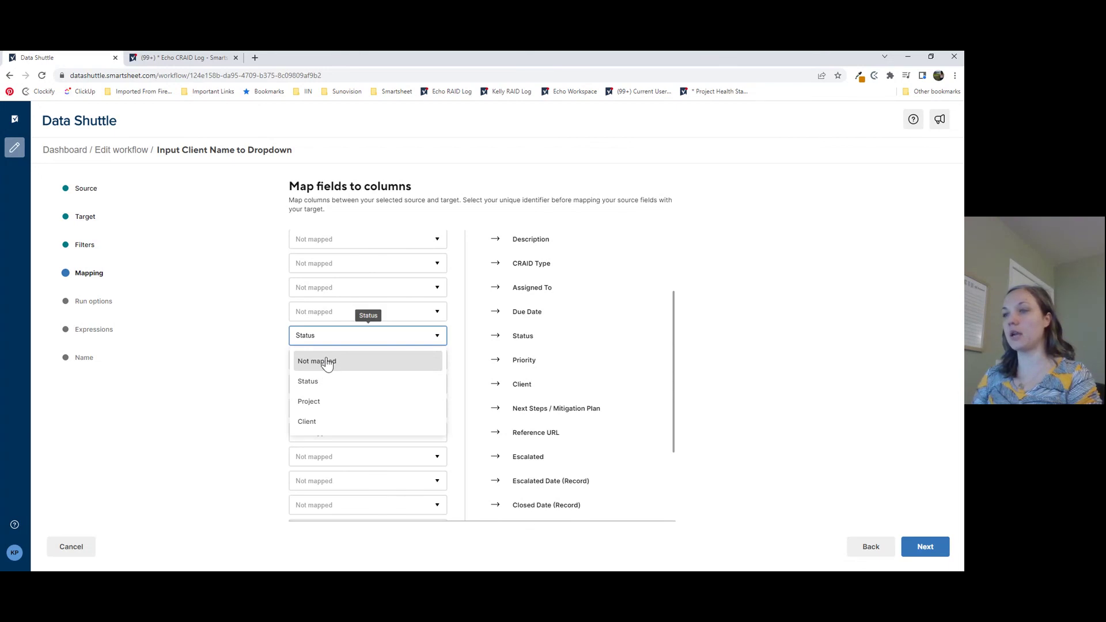
pyautogui.click(314, 362)
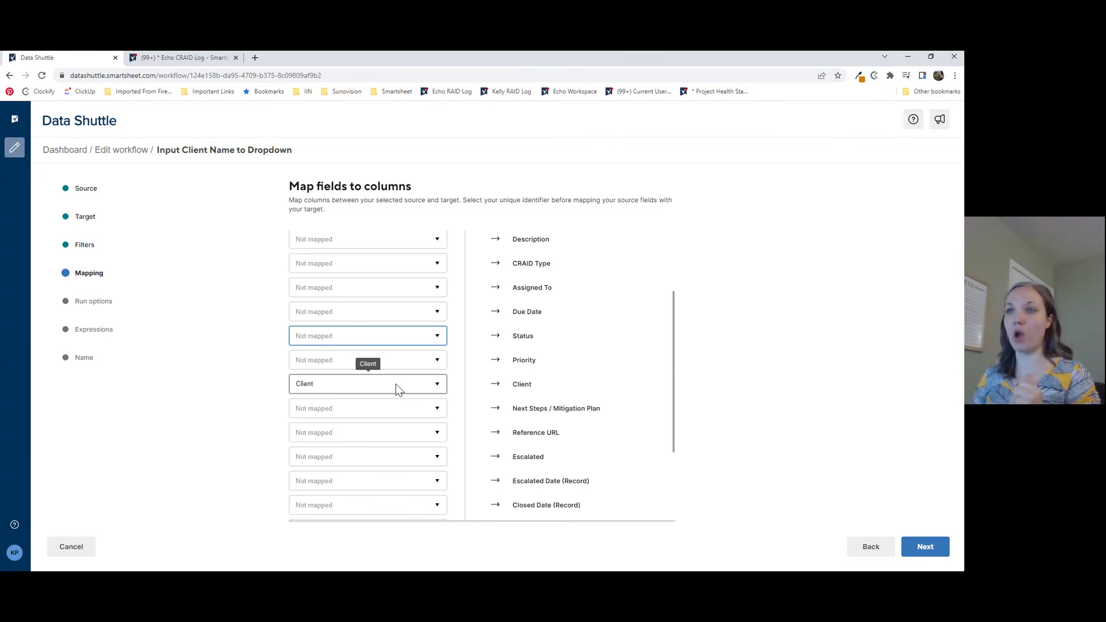
pyautogui.click(927, 549)
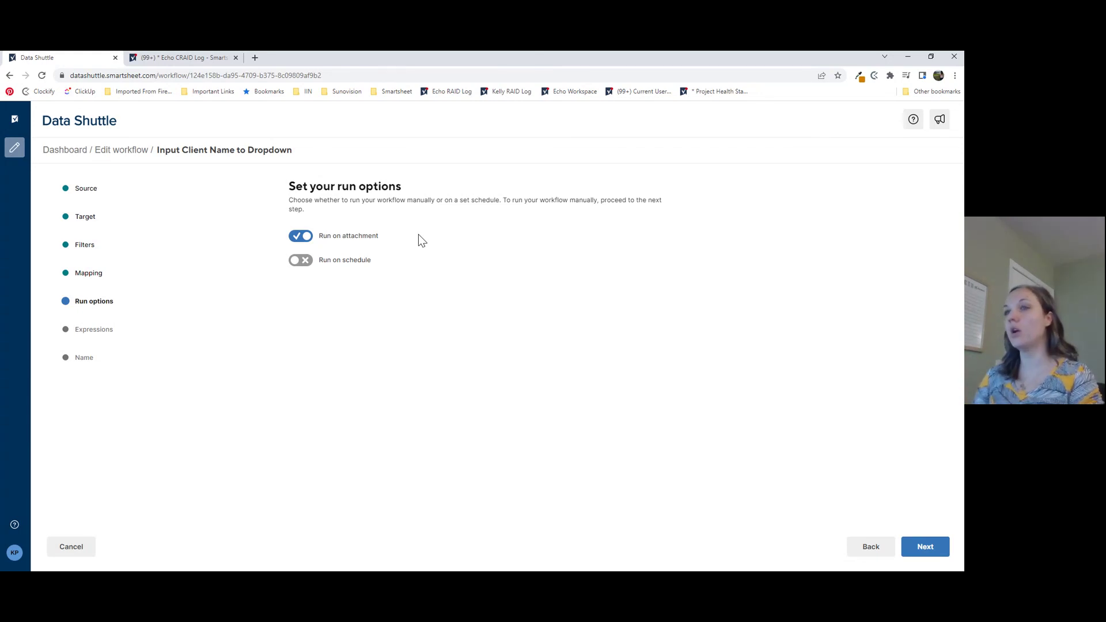
# Step: Keep Run on attachment enabled and advance to the Input Expressions step
pyautogui.click(925, 547)
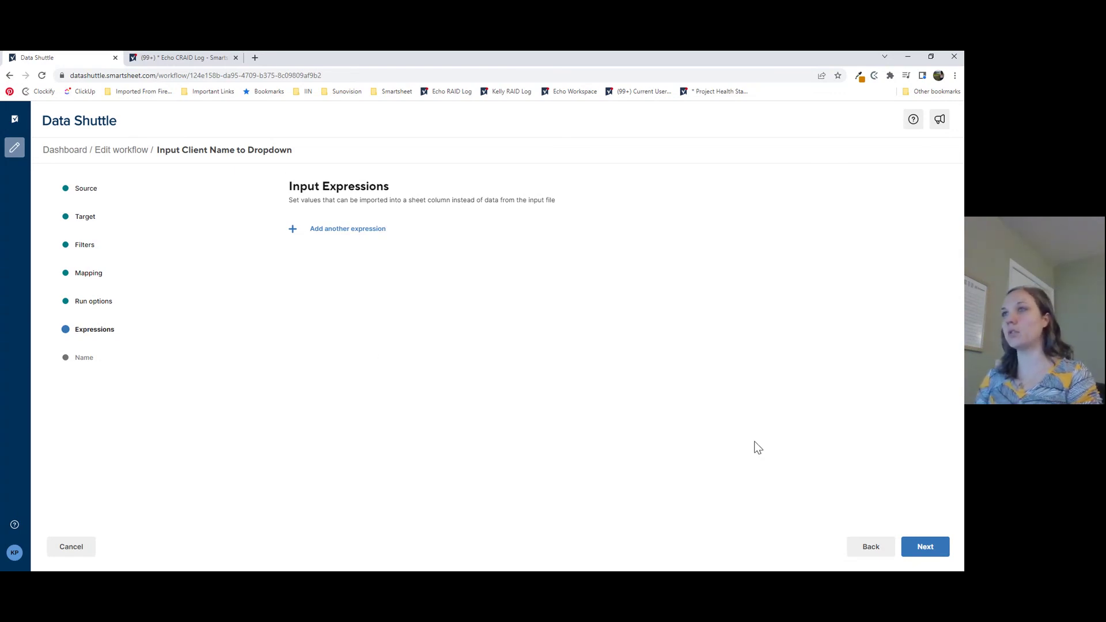
# Step: Exit the Input Client Name to Dropdown workflow creator from the Name step without saving
pyautogui.click(924, 550)
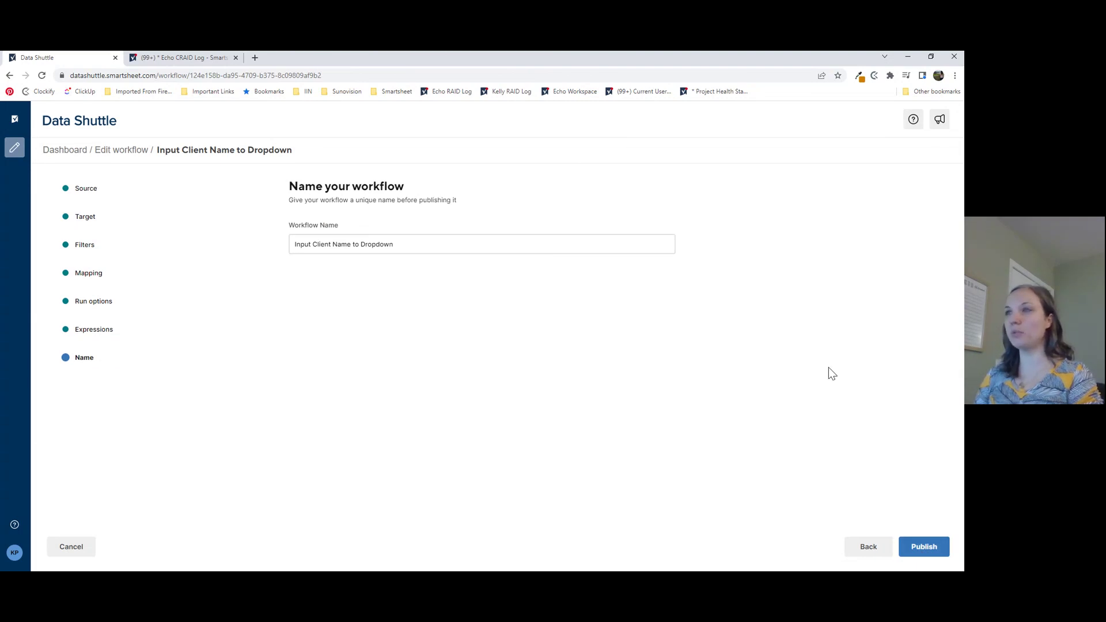
pyautogui.click(89, 547)
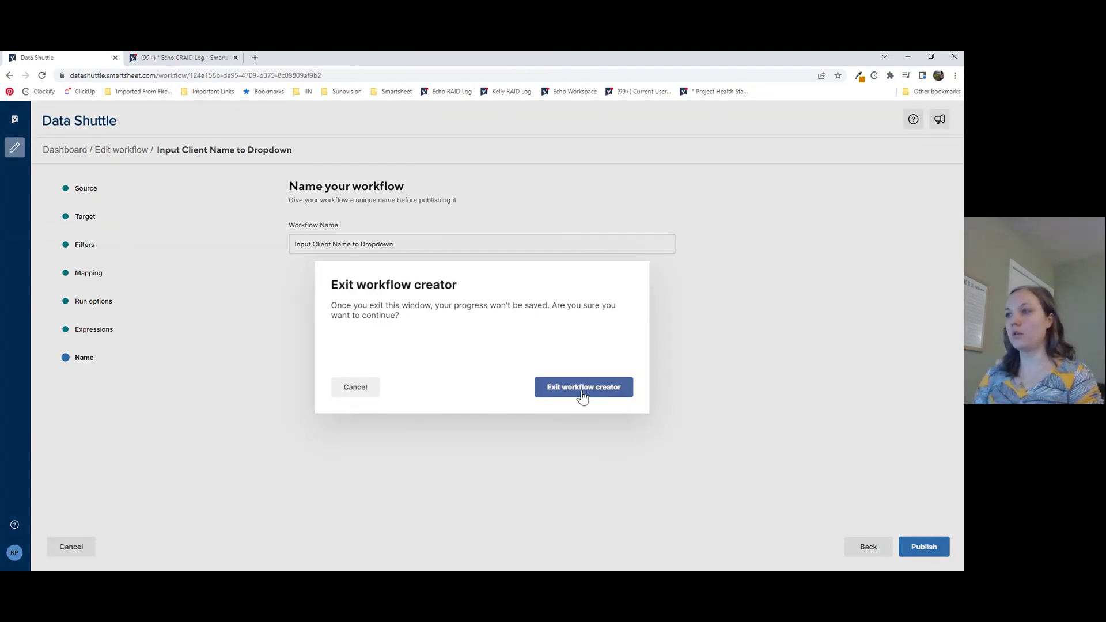
pyautogui.click(582, 393)
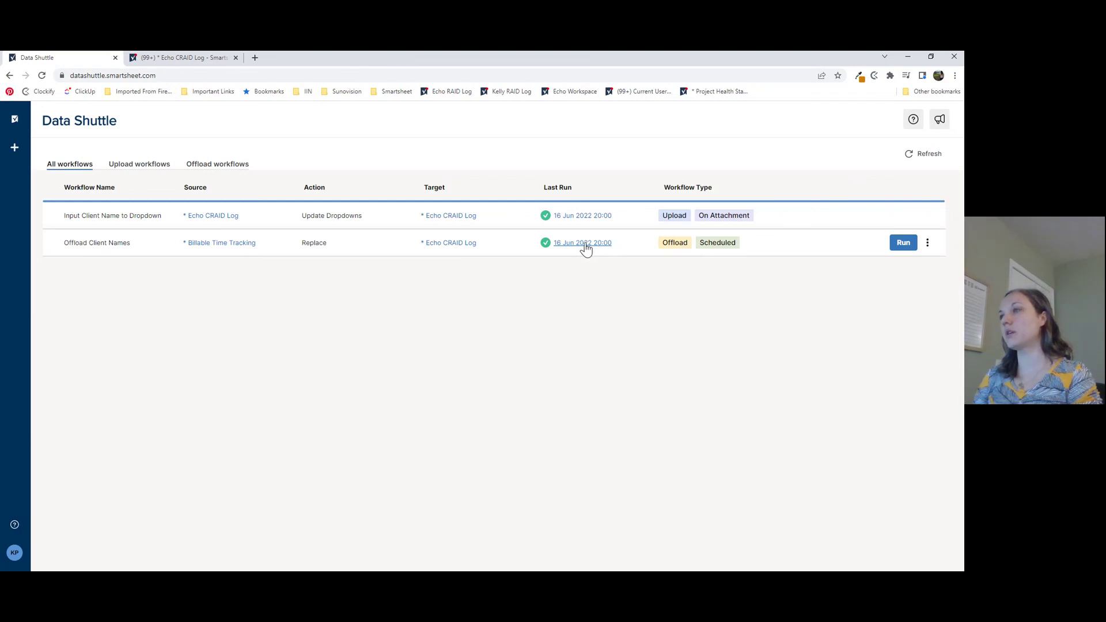
# Step: Review the latest run history of the dropdown workflow and the Offload Client Names workflow
pyautogui.click(579, 219)
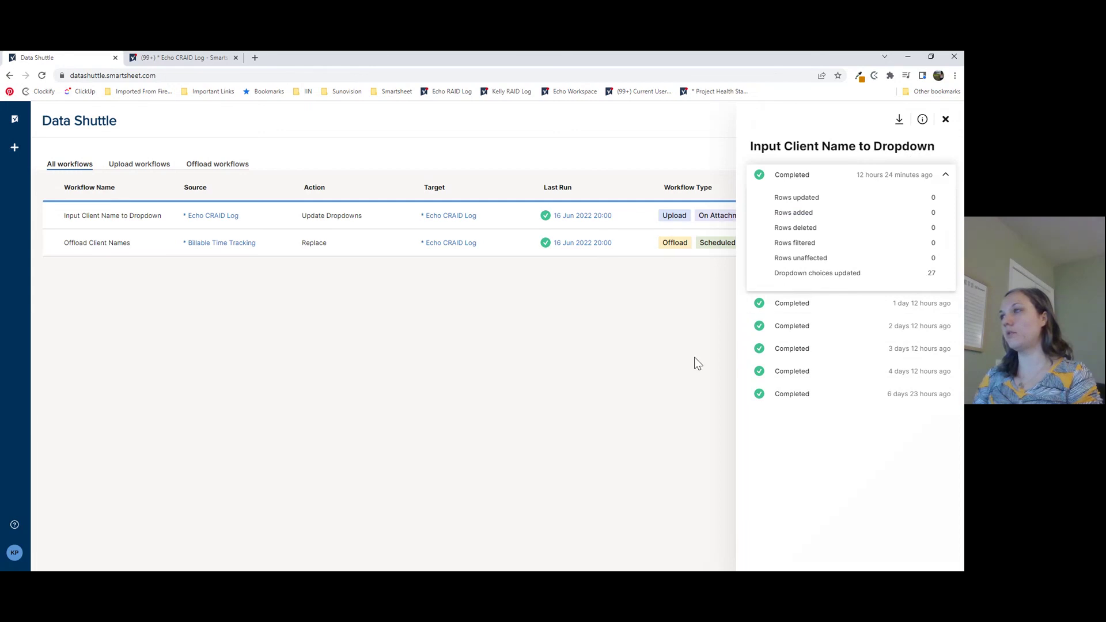
pyautogui.click(596, 385)
pyautogui.click(611, 248)
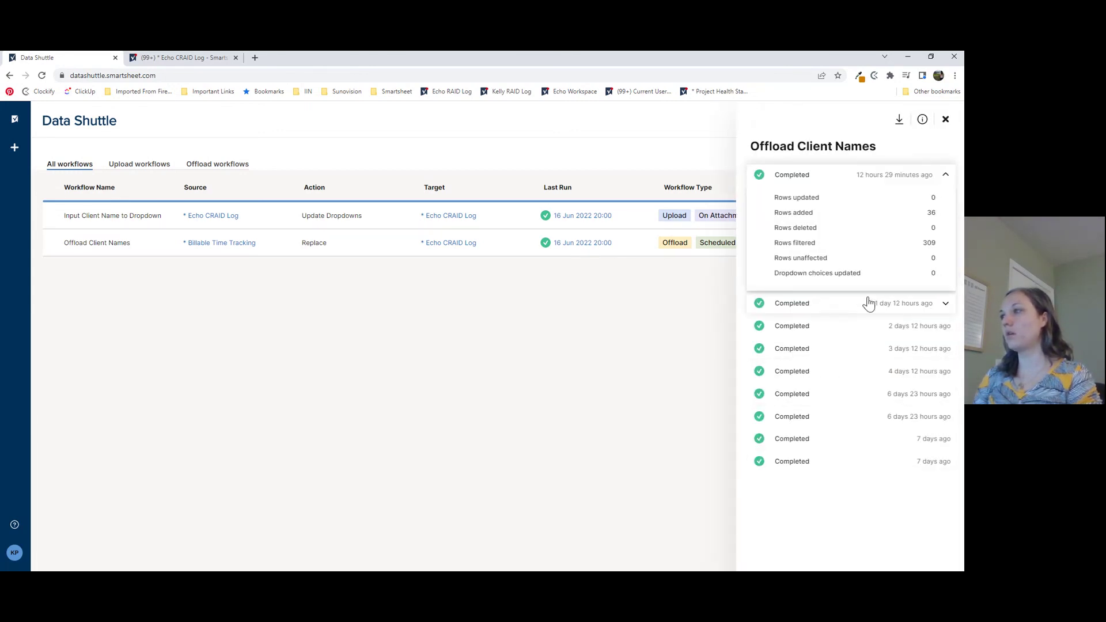
pyautogui.click(946, 181)
pyautogui.click(945, 119)
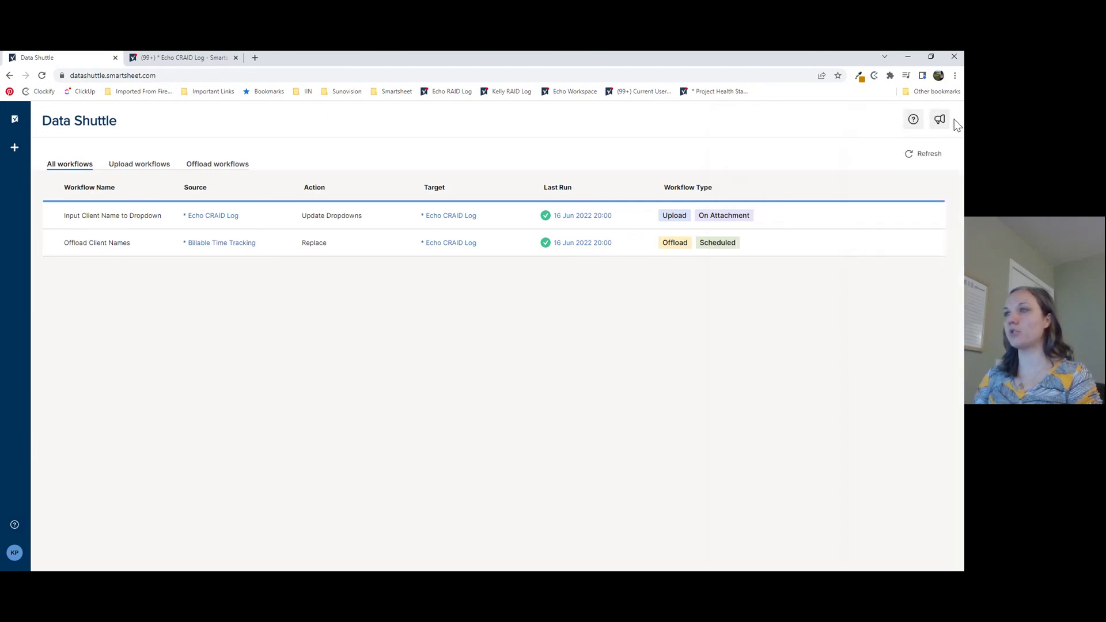
# Step: In the Echo CRAID Log sheet, inspect the Client column's dropdown properties and cancel without changes
pyautogui.click(172, 57)
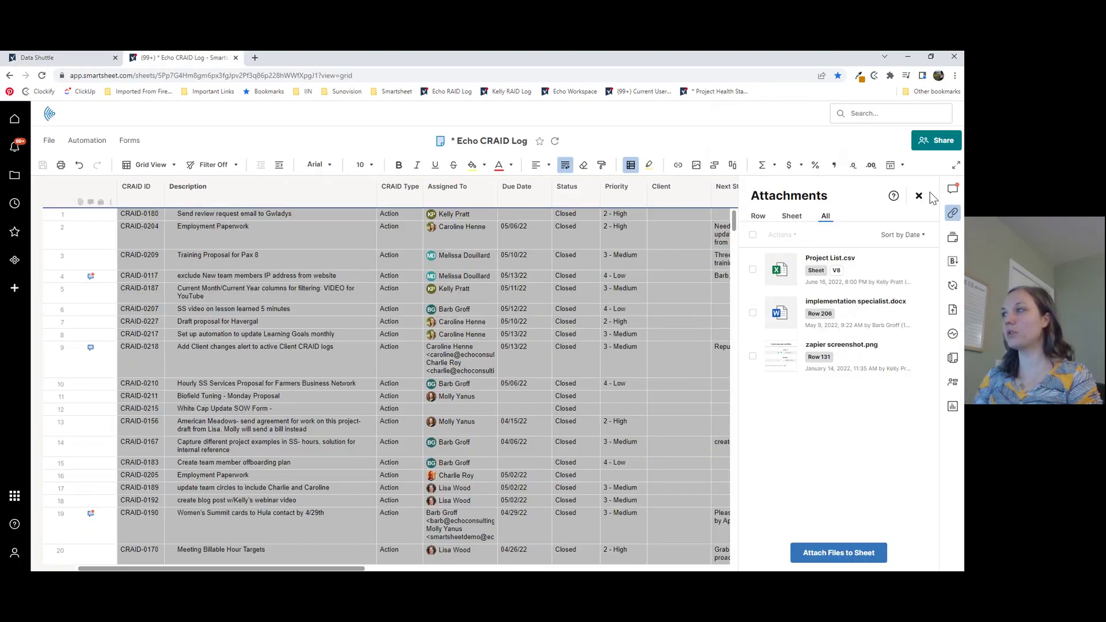
pyautogui.click(920, 196)
pyautogui.click(678, 195)
pyautogui.doubleClick(678, 195)
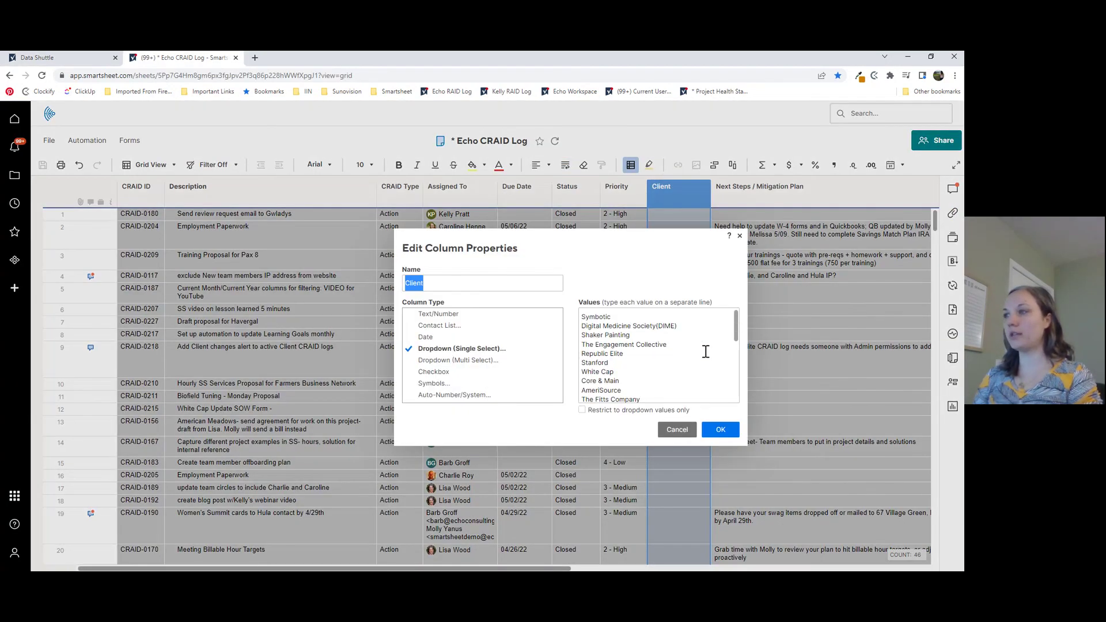
pyautogui.moveTo(739, 322)
pyautogui.mouseDown()
pyautogui.moveTo(740, 392)
pyautogui.moveTo(740, 309)
pyautogui.mouseUp()
pyautogui.click(678, 430)
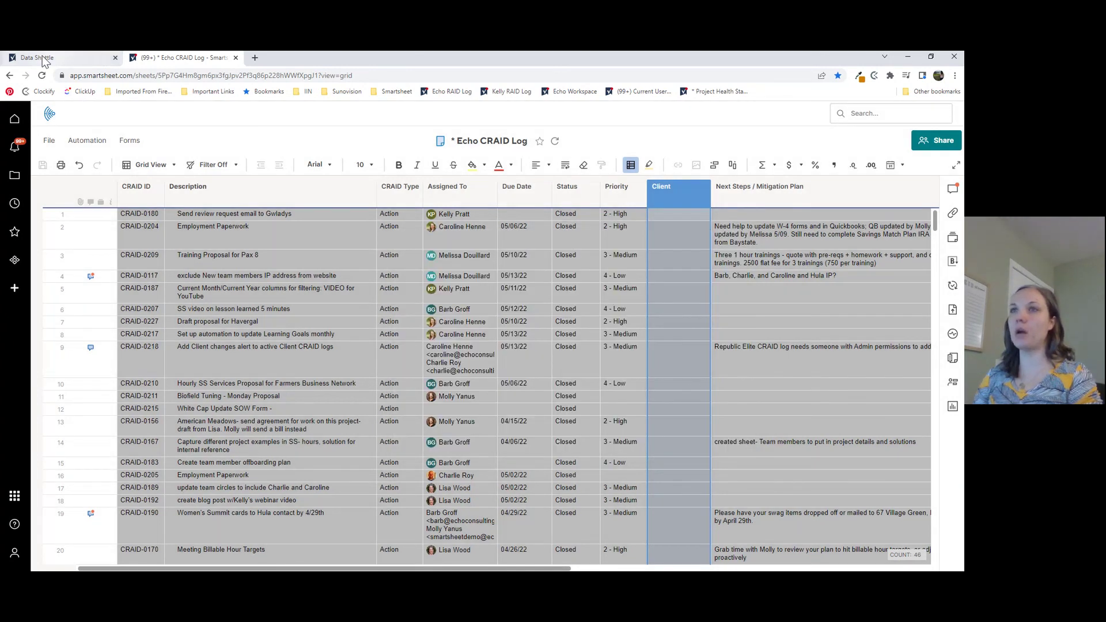
# Step: Go back to the Data Shuttle dashboard listing the upload and offload workflows
pyautogui.click(52, 57)
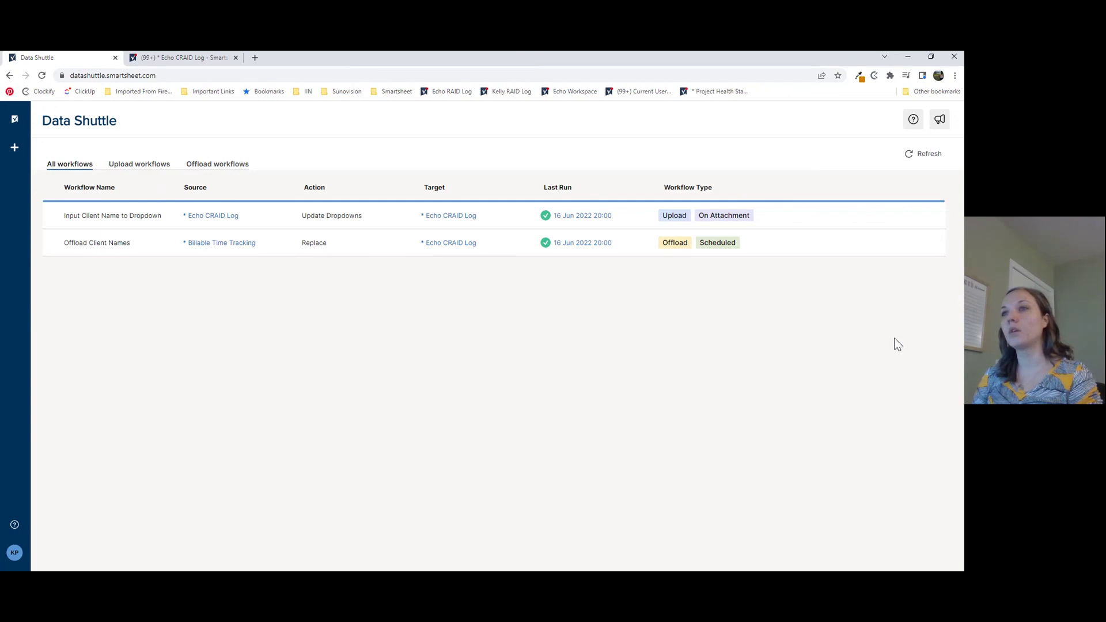